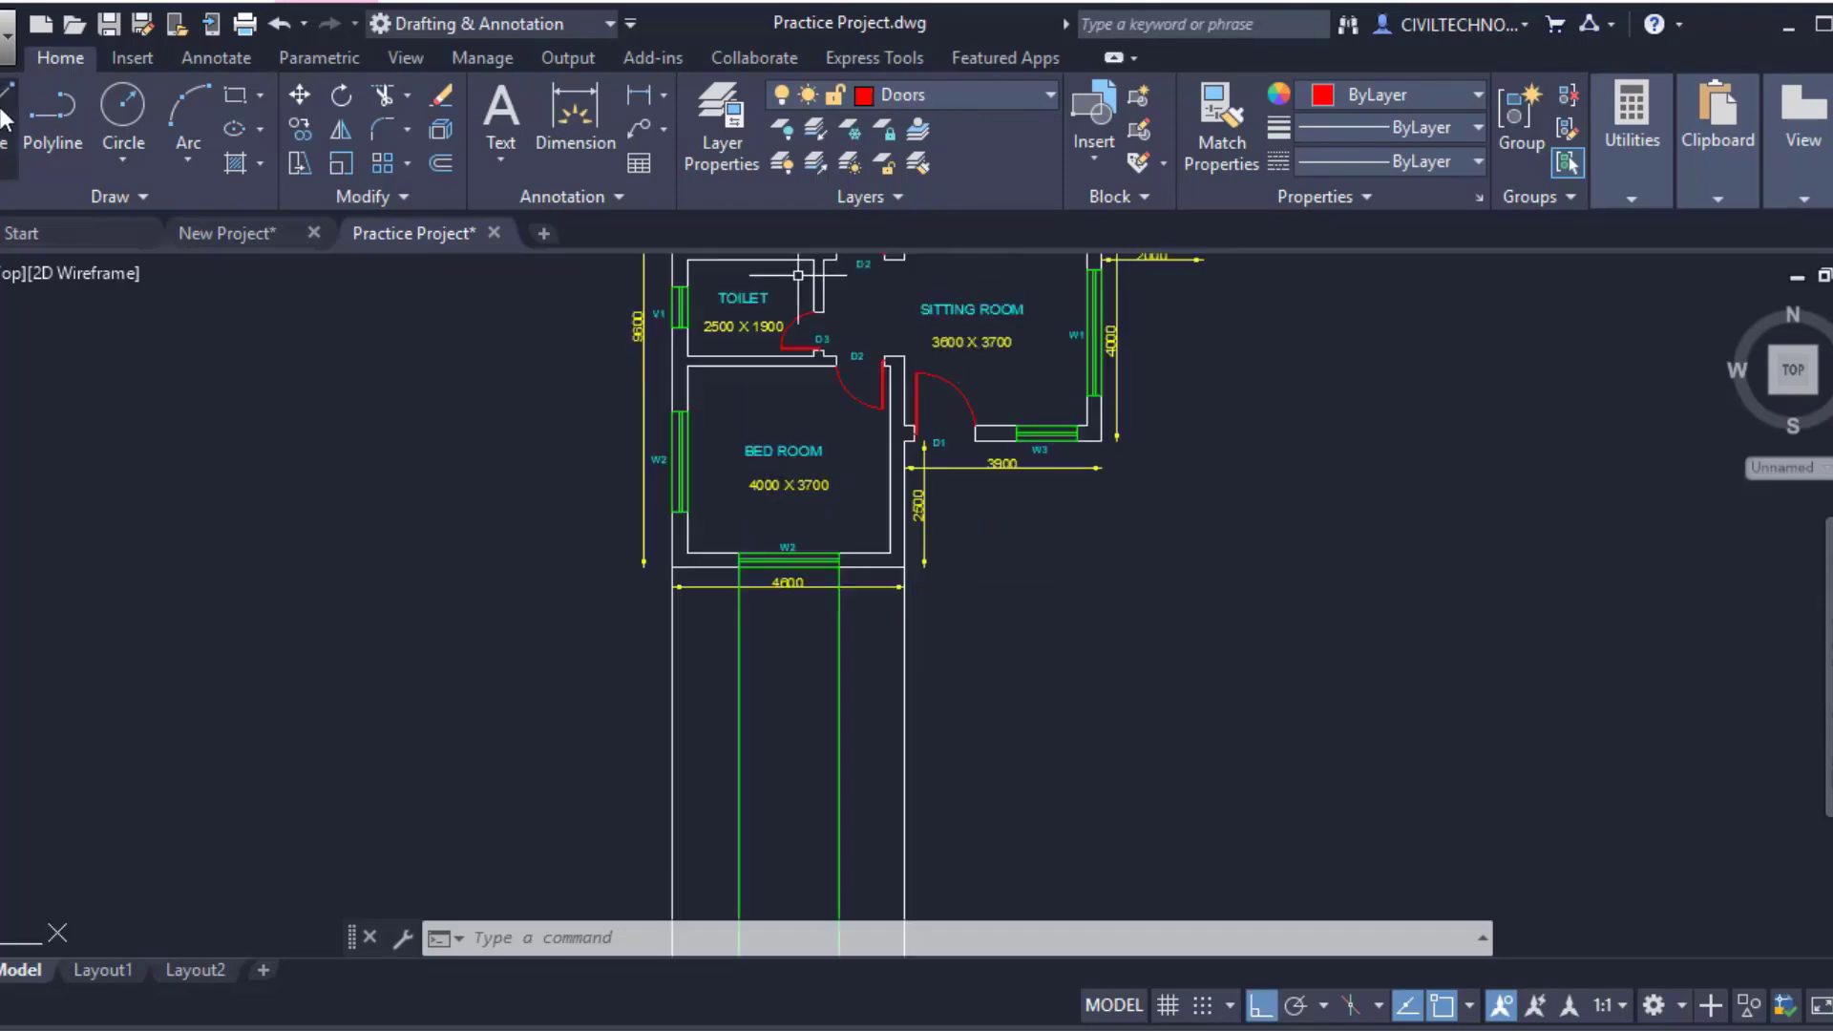
# Draw a guide line from beside door D1 down past the lower bedroom to below the plan
pyautogui.click(4, 118)
pyautogui.scroll(6, 954, 484)
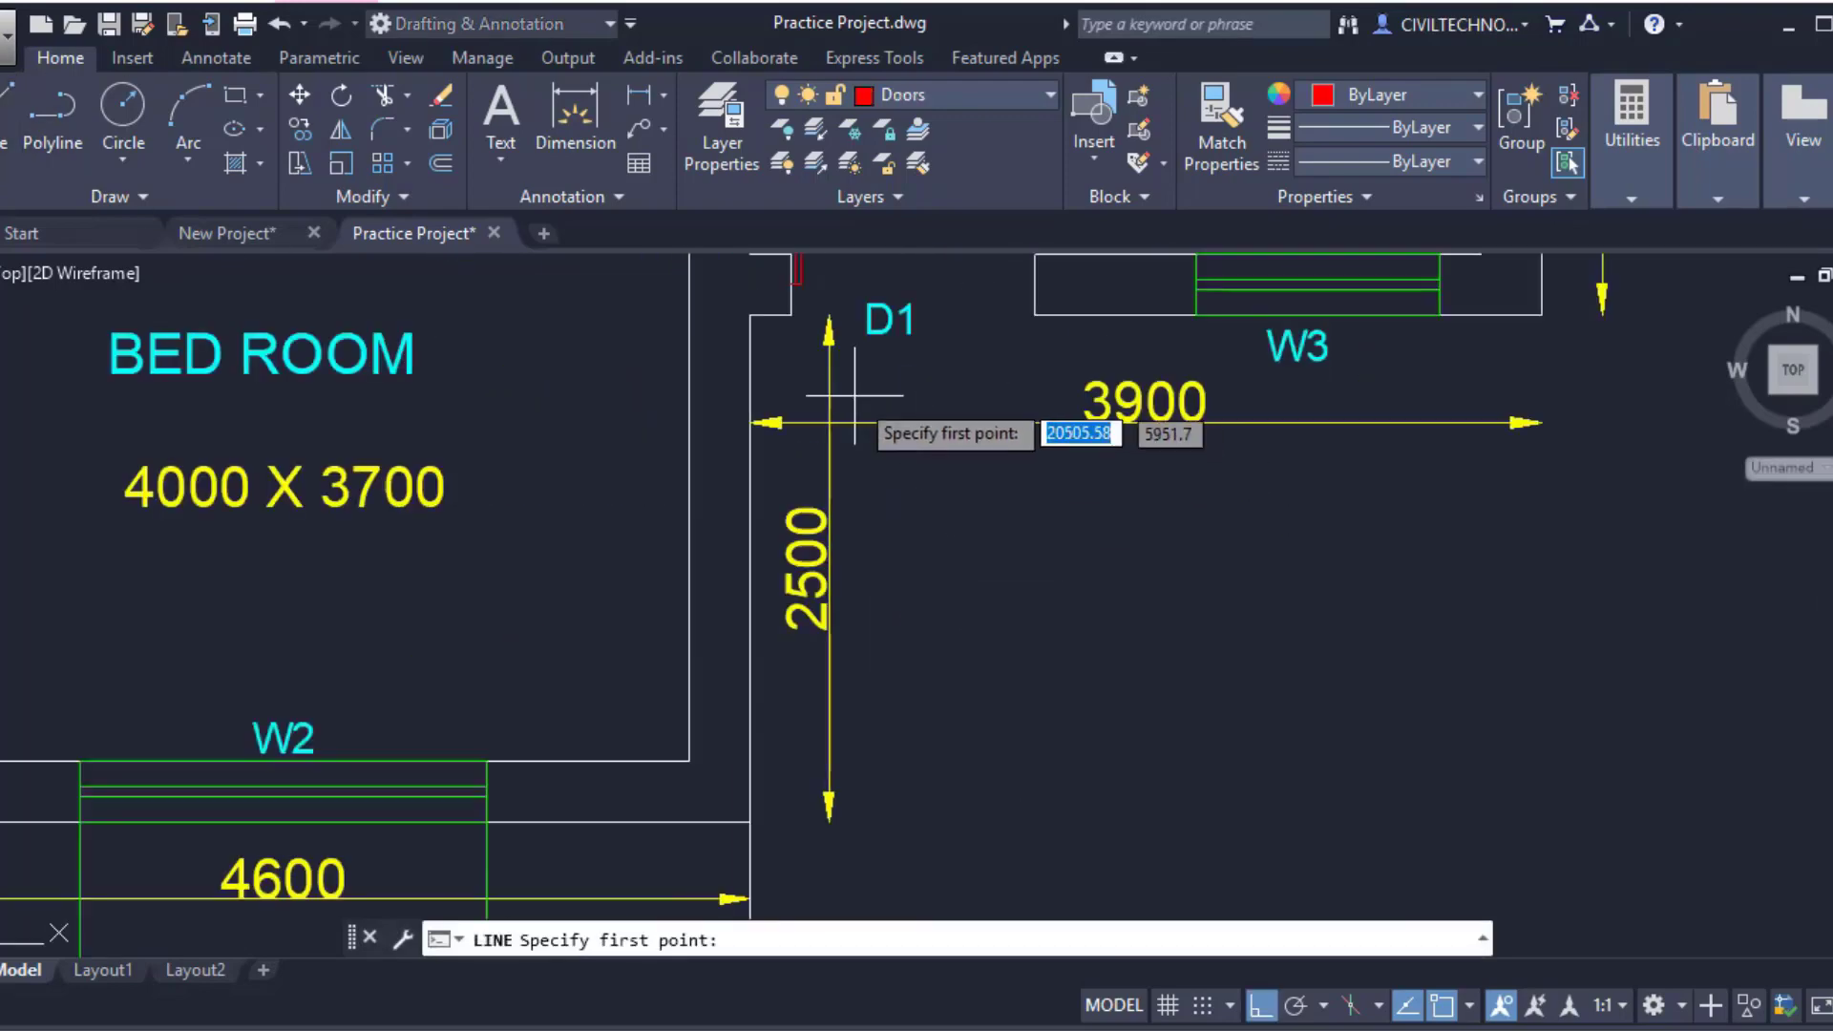
pyautogui.click(790, 315)
pyautogui.scroll(-3, 966, 573)
pyautogui.scroll(2, 982, 729)
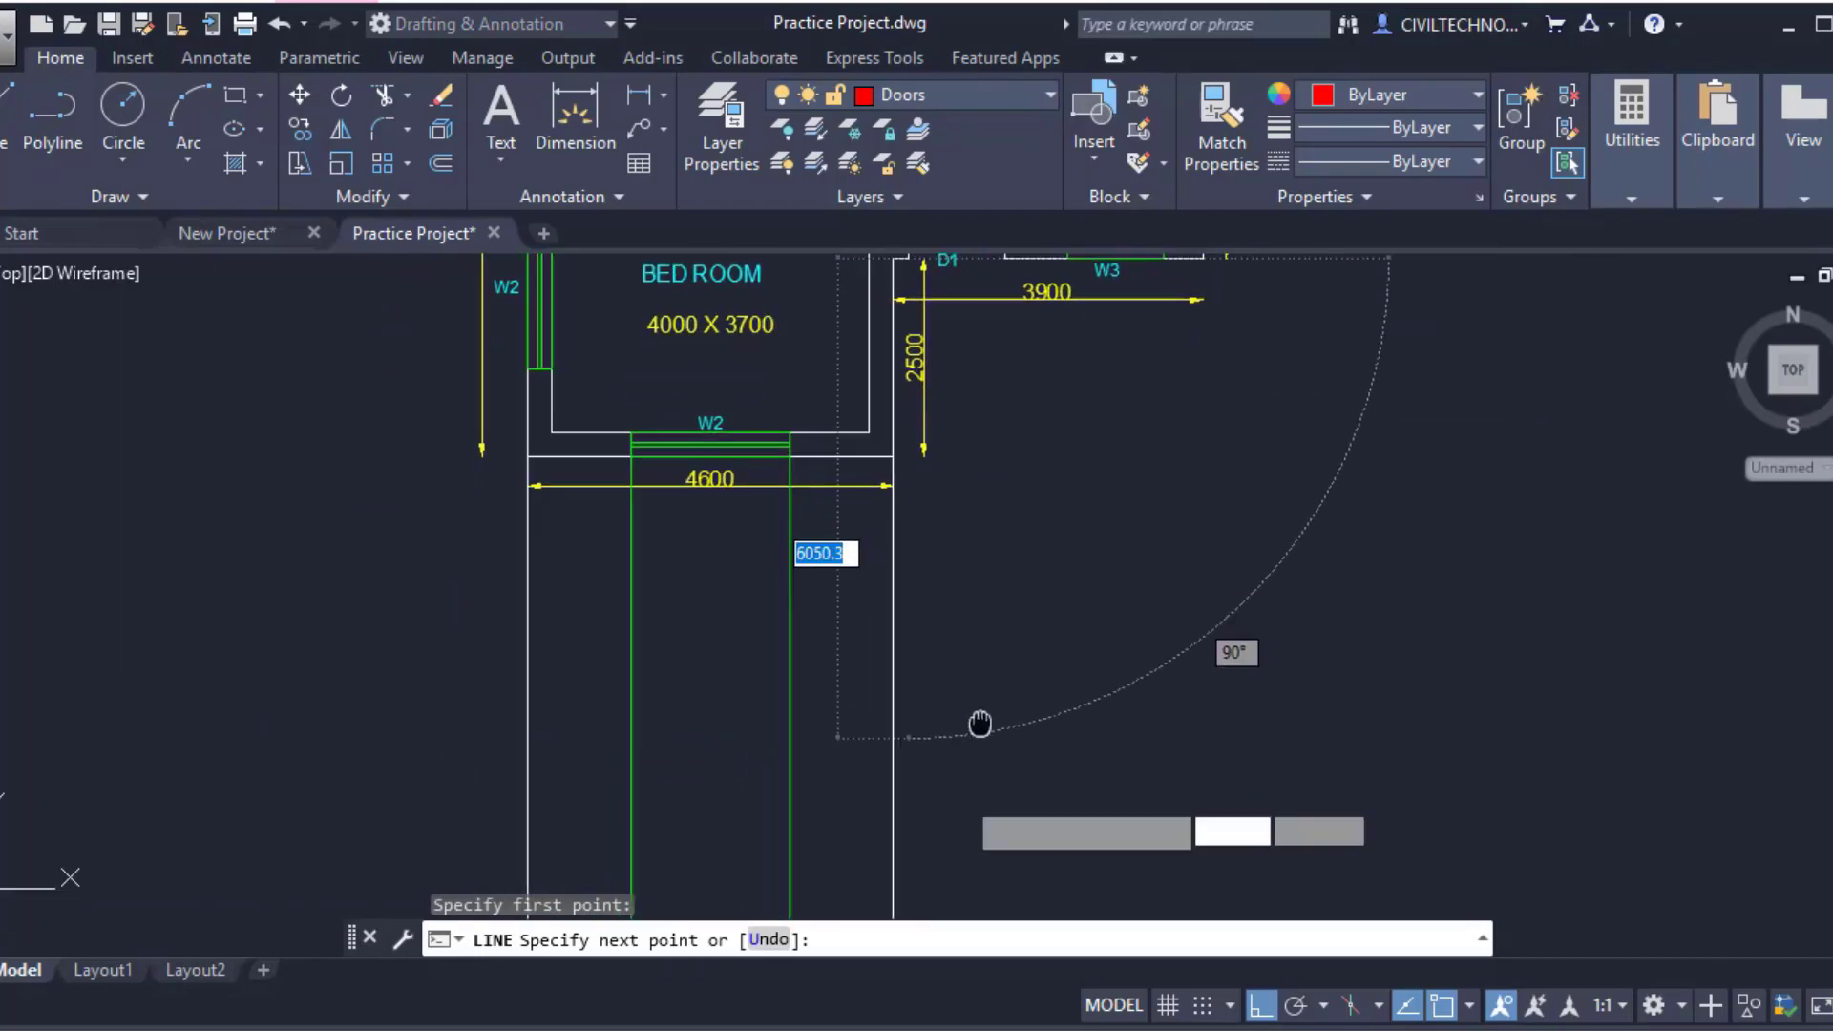
pyautogui.scroll(1, 1004, 801)
pyautogui.scroll(-3, 1004, 809)
pyautogui.scroll(1, 999, 786)
pyautogui.click(1009, 781)
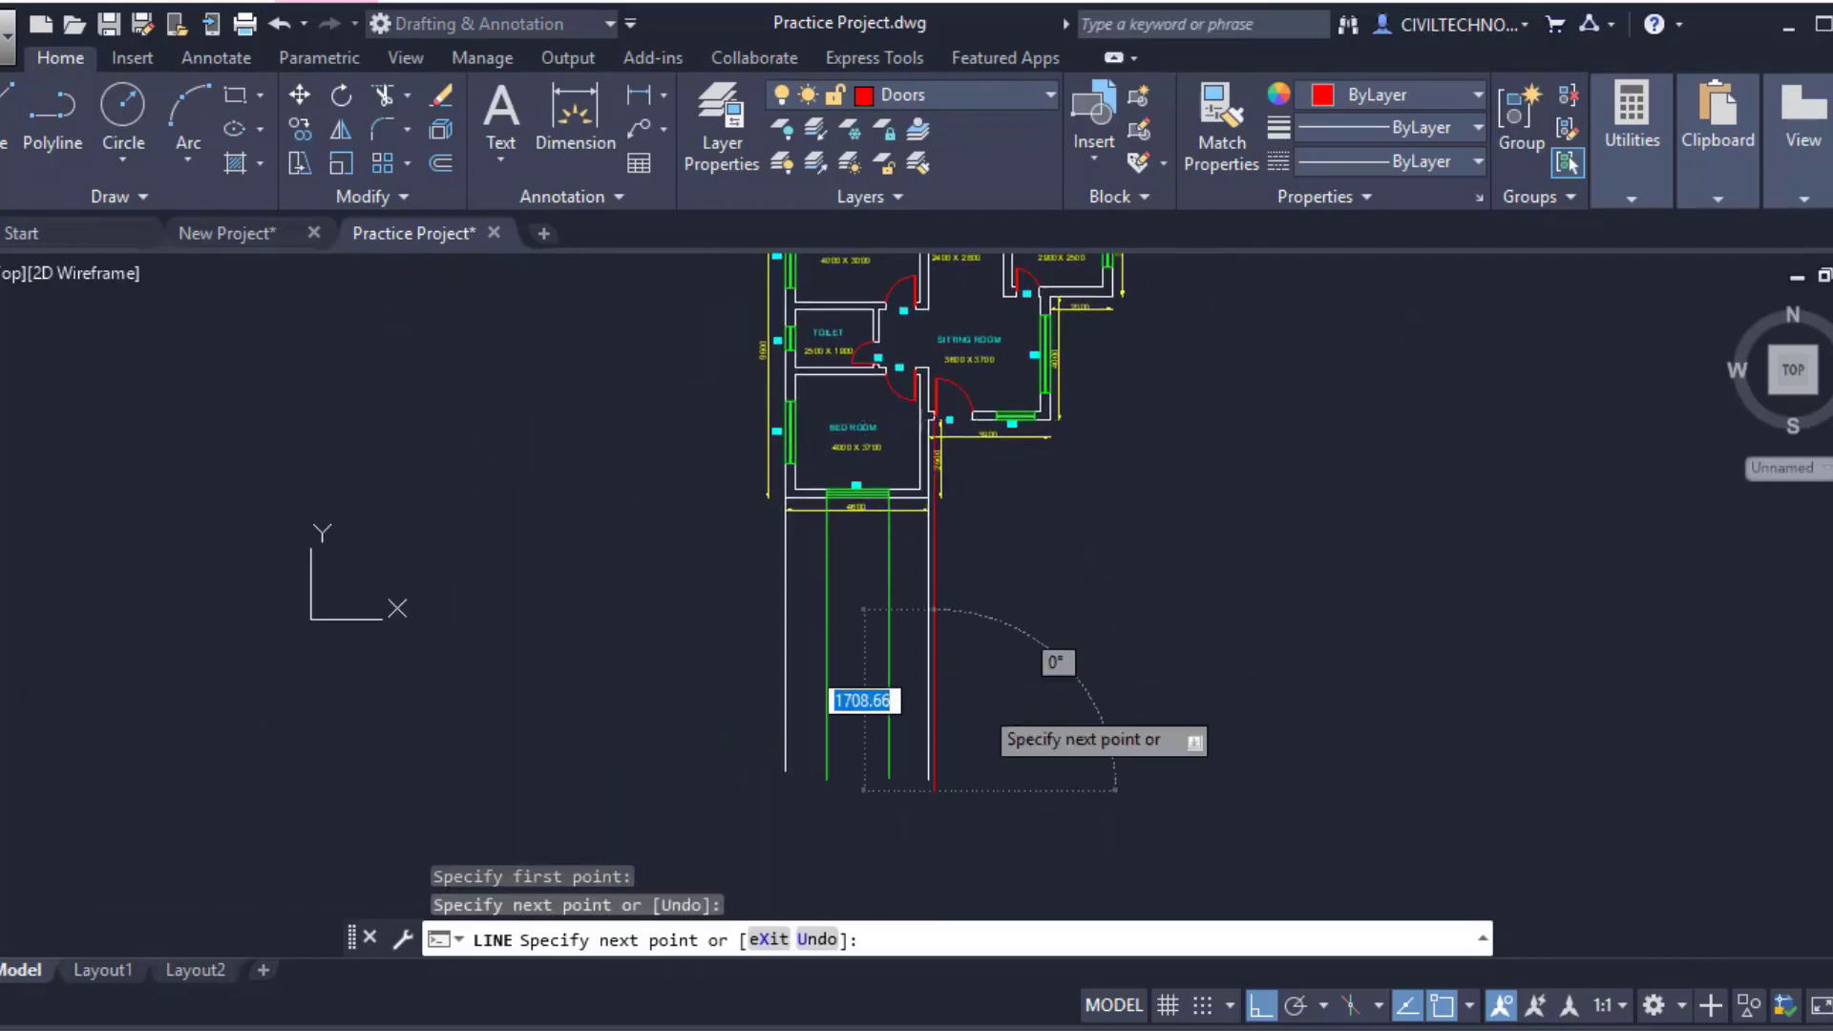
pyautogui.press('Escape')
pyautogui.scroll(2, 478, 311)
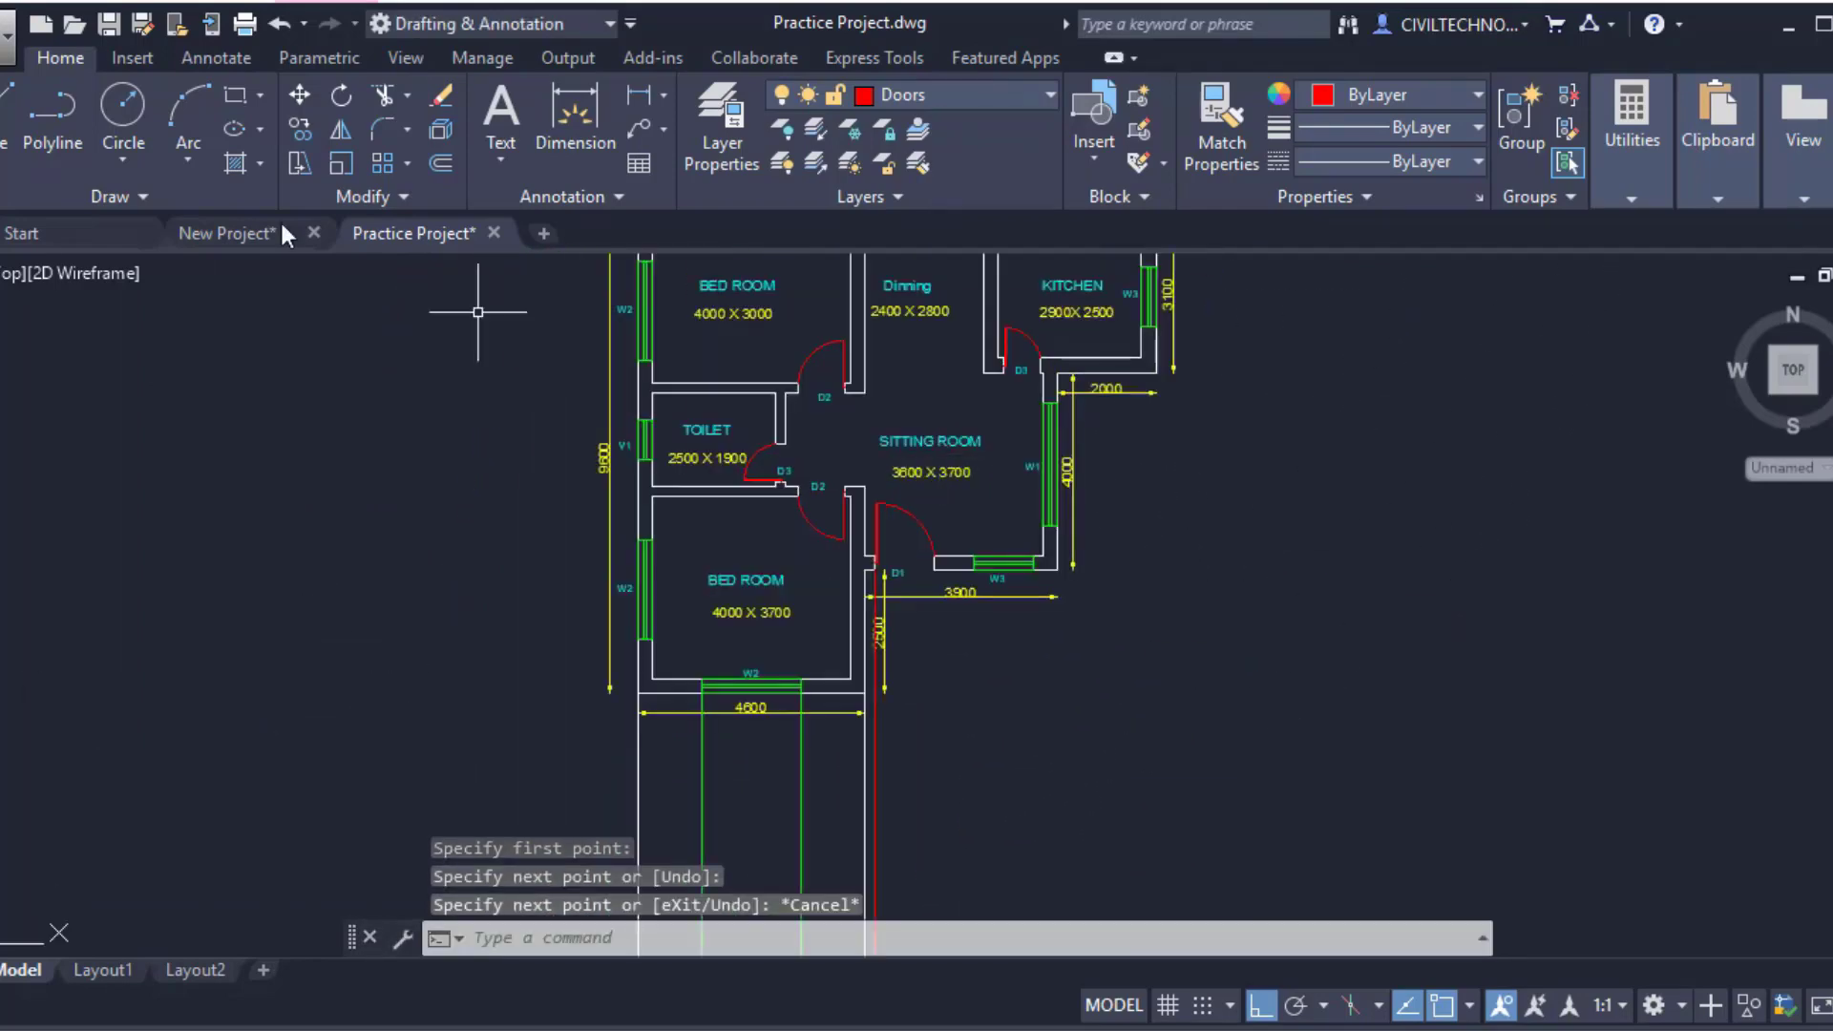
pyautogui.click(6, 129)
pyautogui.scroll(1, 948, 520)
pyautogui.scroll(1, 983, 601)
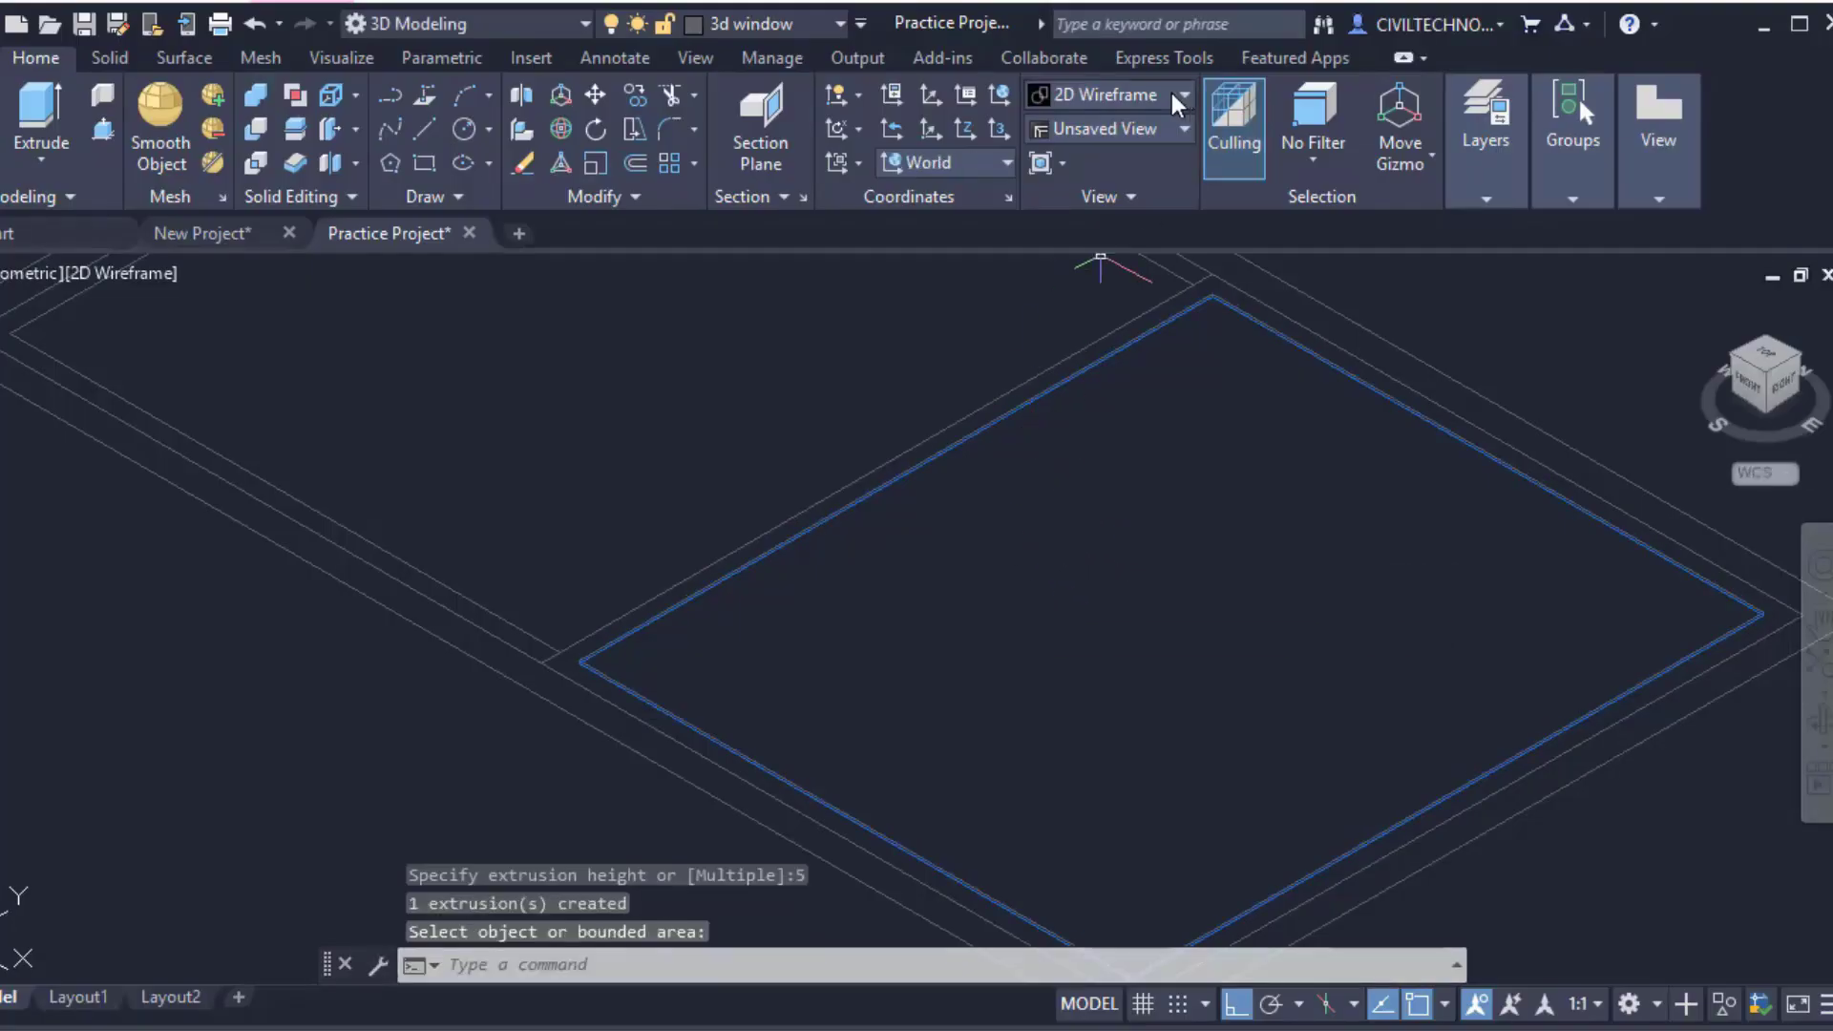
# Switch the model to Realistic shading and press-pull the wall band upward
pyautogui.click(1182, 95)
pyautogui.click(1438, 151)
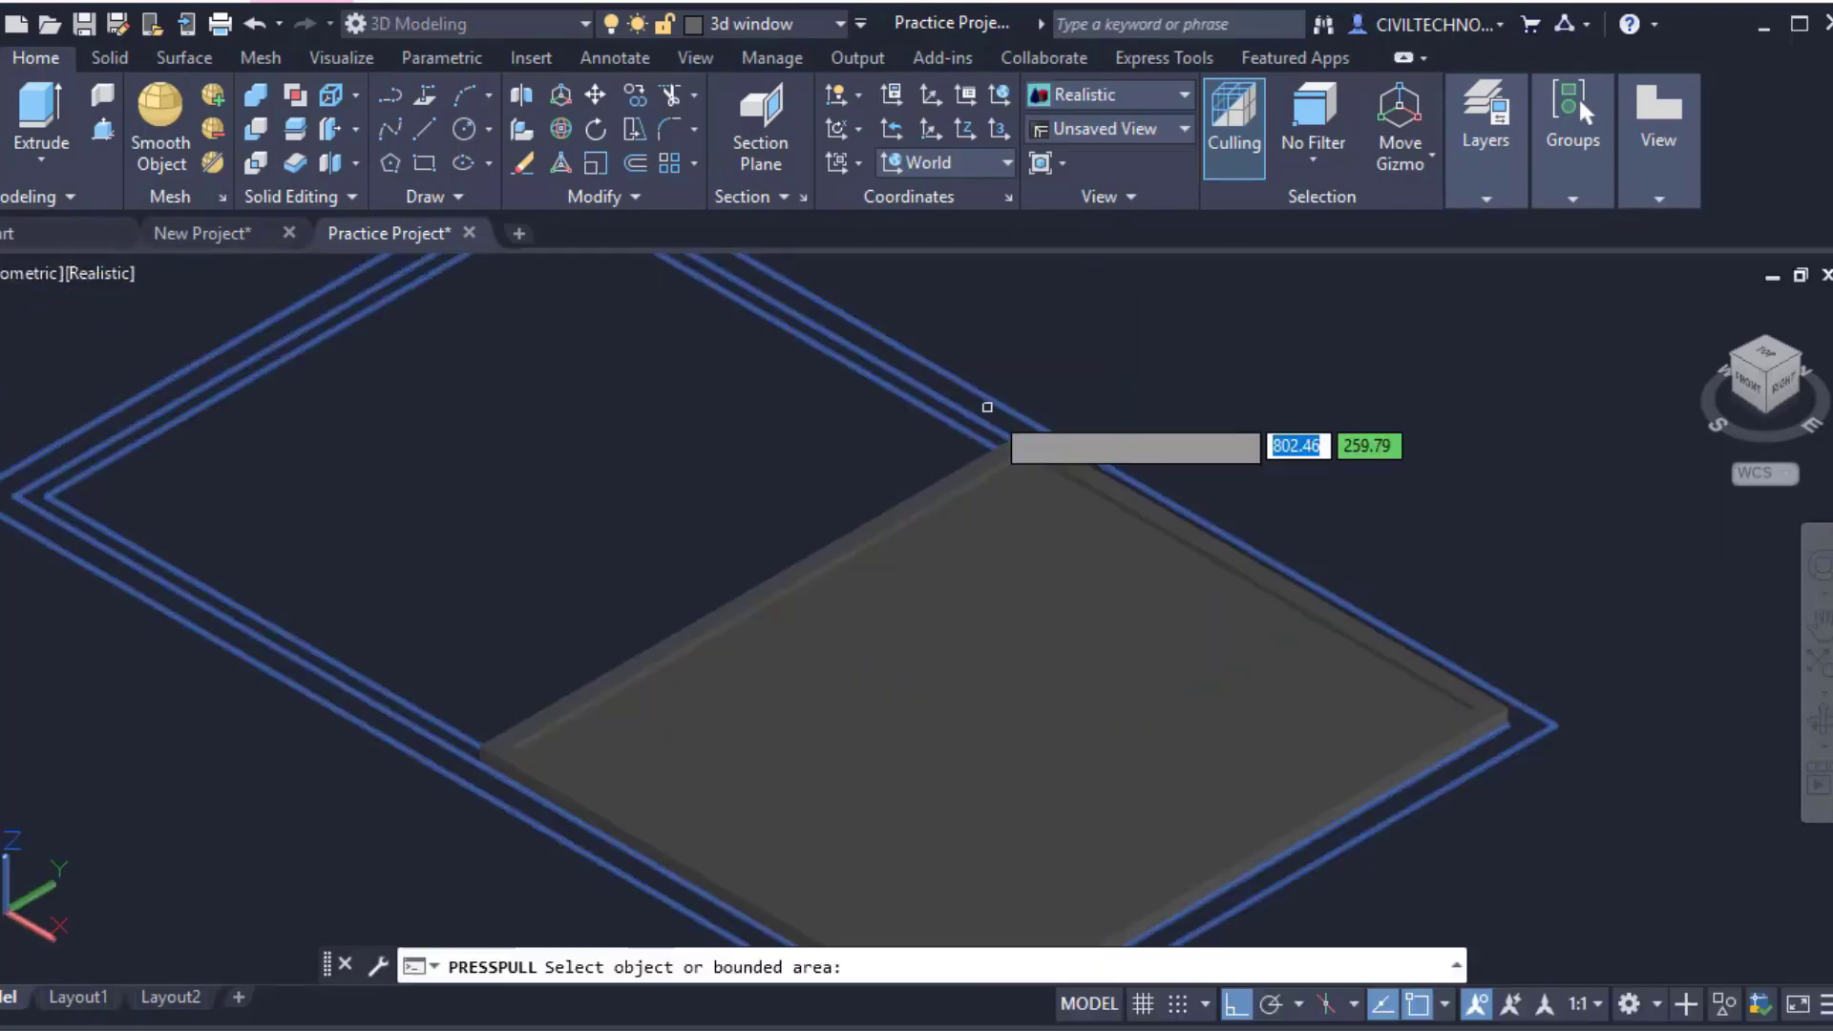
pyautogui.click(987, 407)
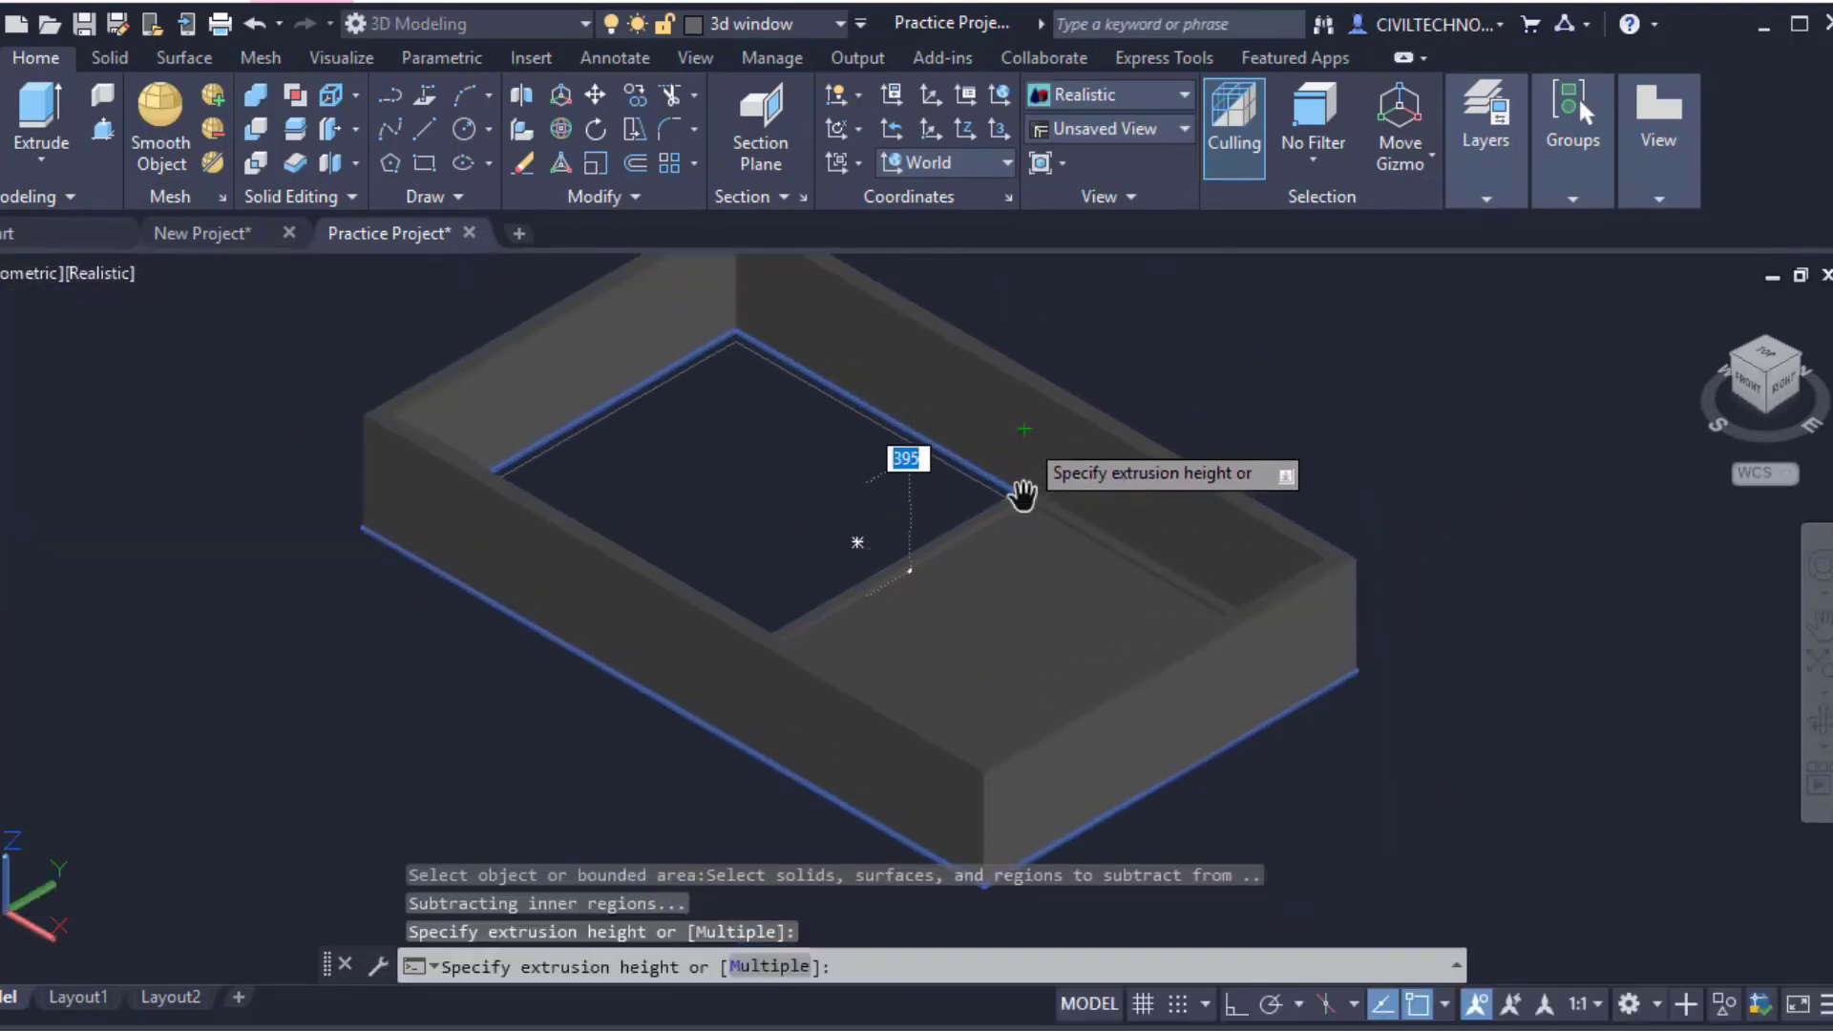
pyautogui.moveTo(1021, 494); pyautogui.dragTo(1020, 484, button='middle')
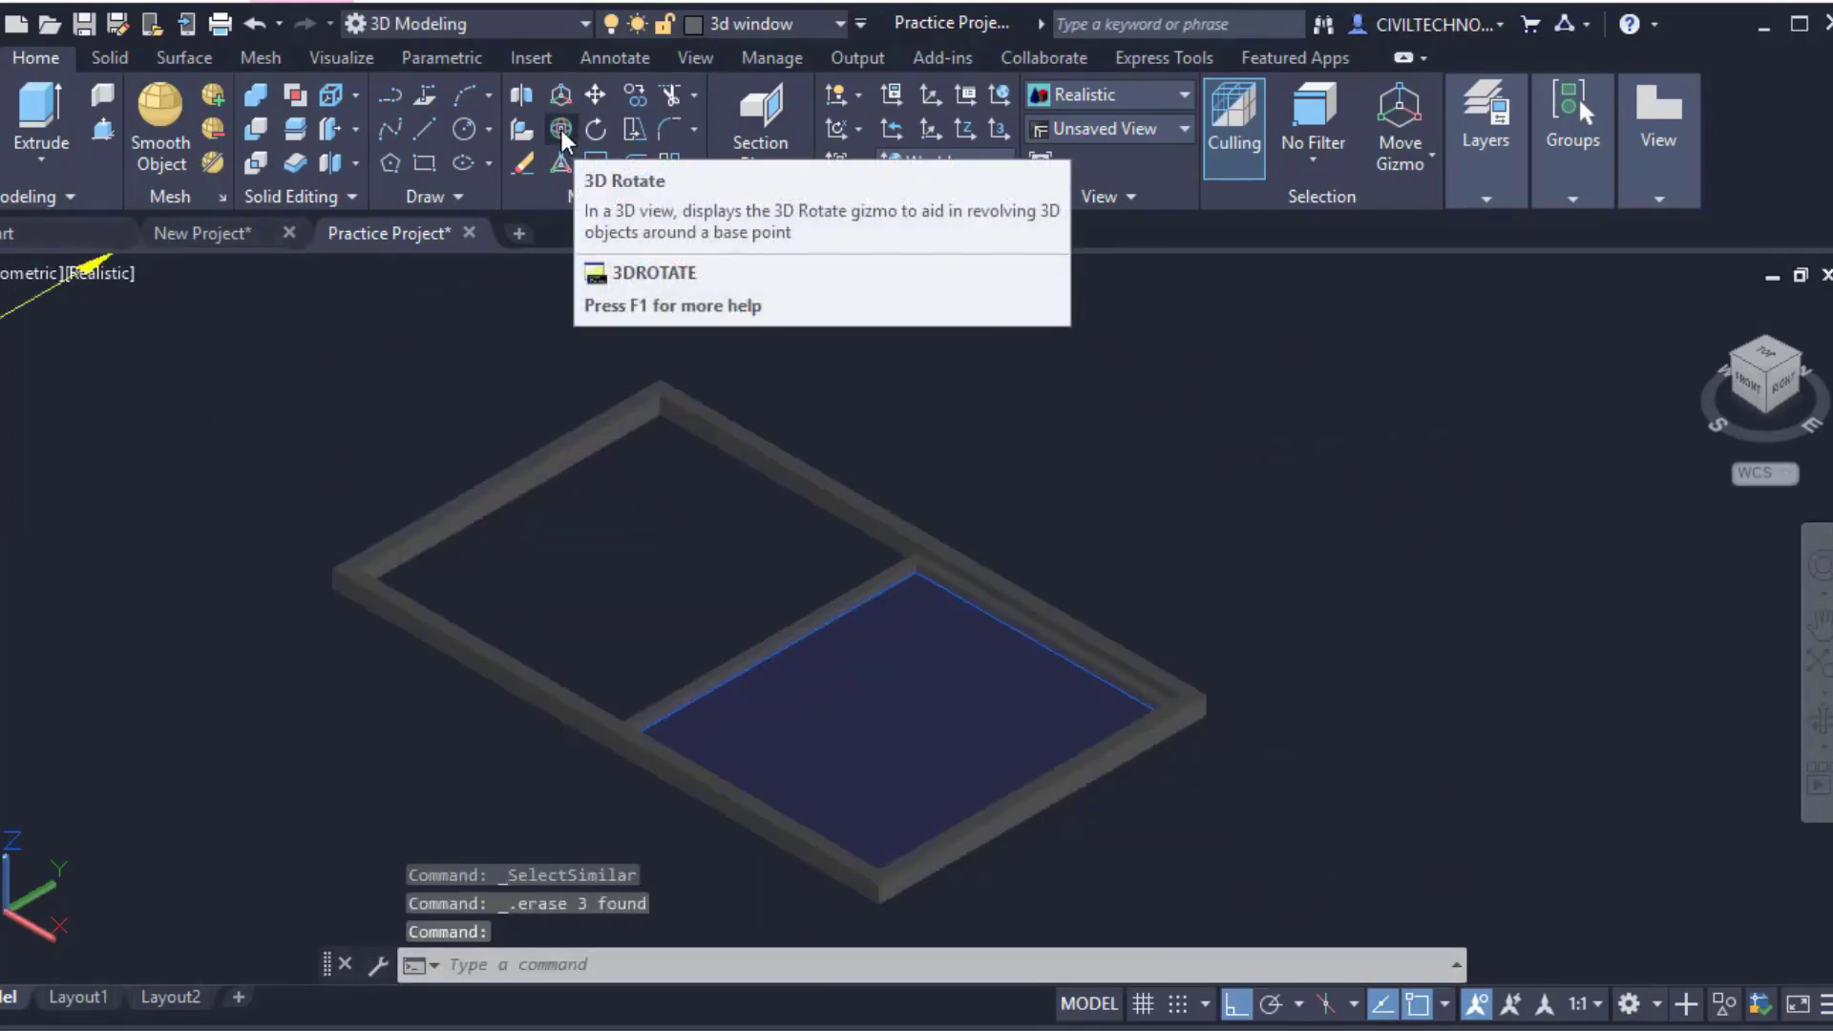
# Window-select the five-object floor frame for 3DROTATE and set its base point on the frame
pyautogui.click(560, 96)
pyautogui.scroll(-2, 798, 558)
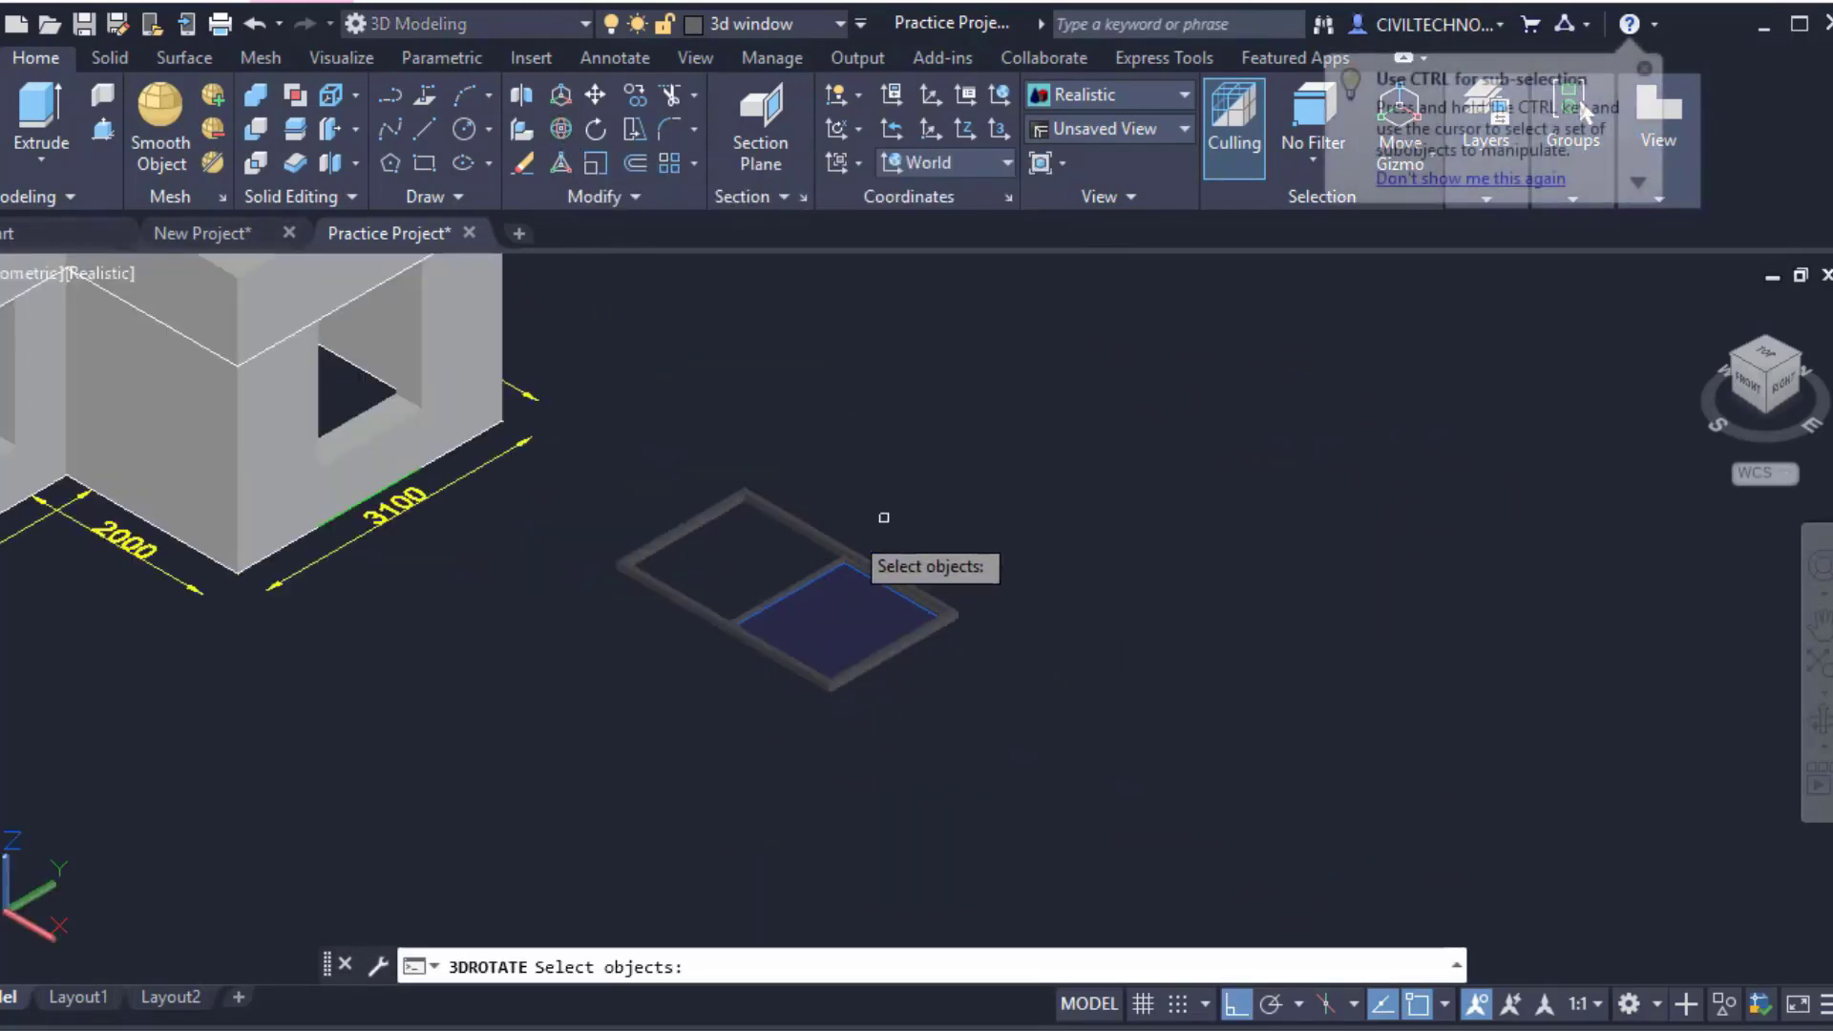
pyautogui.click(1020, 462)
pyautogui.click(655, 693)
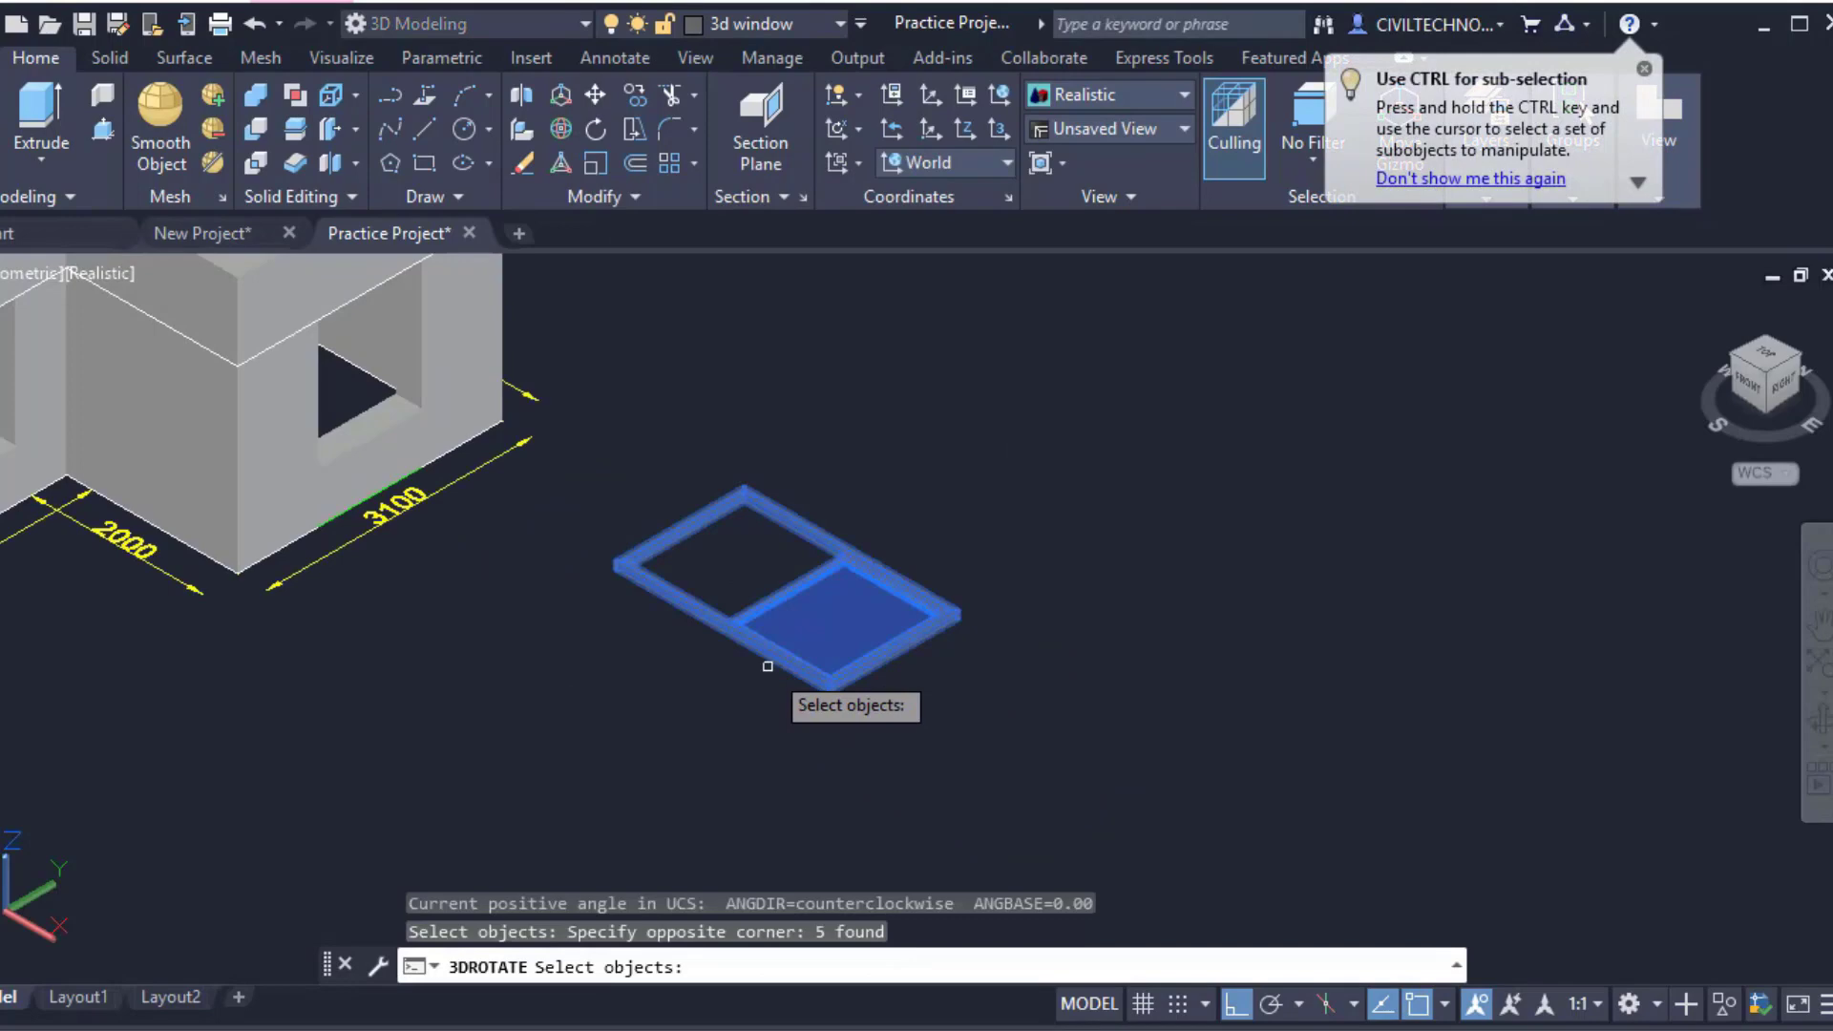
pyautogui.press('Return')
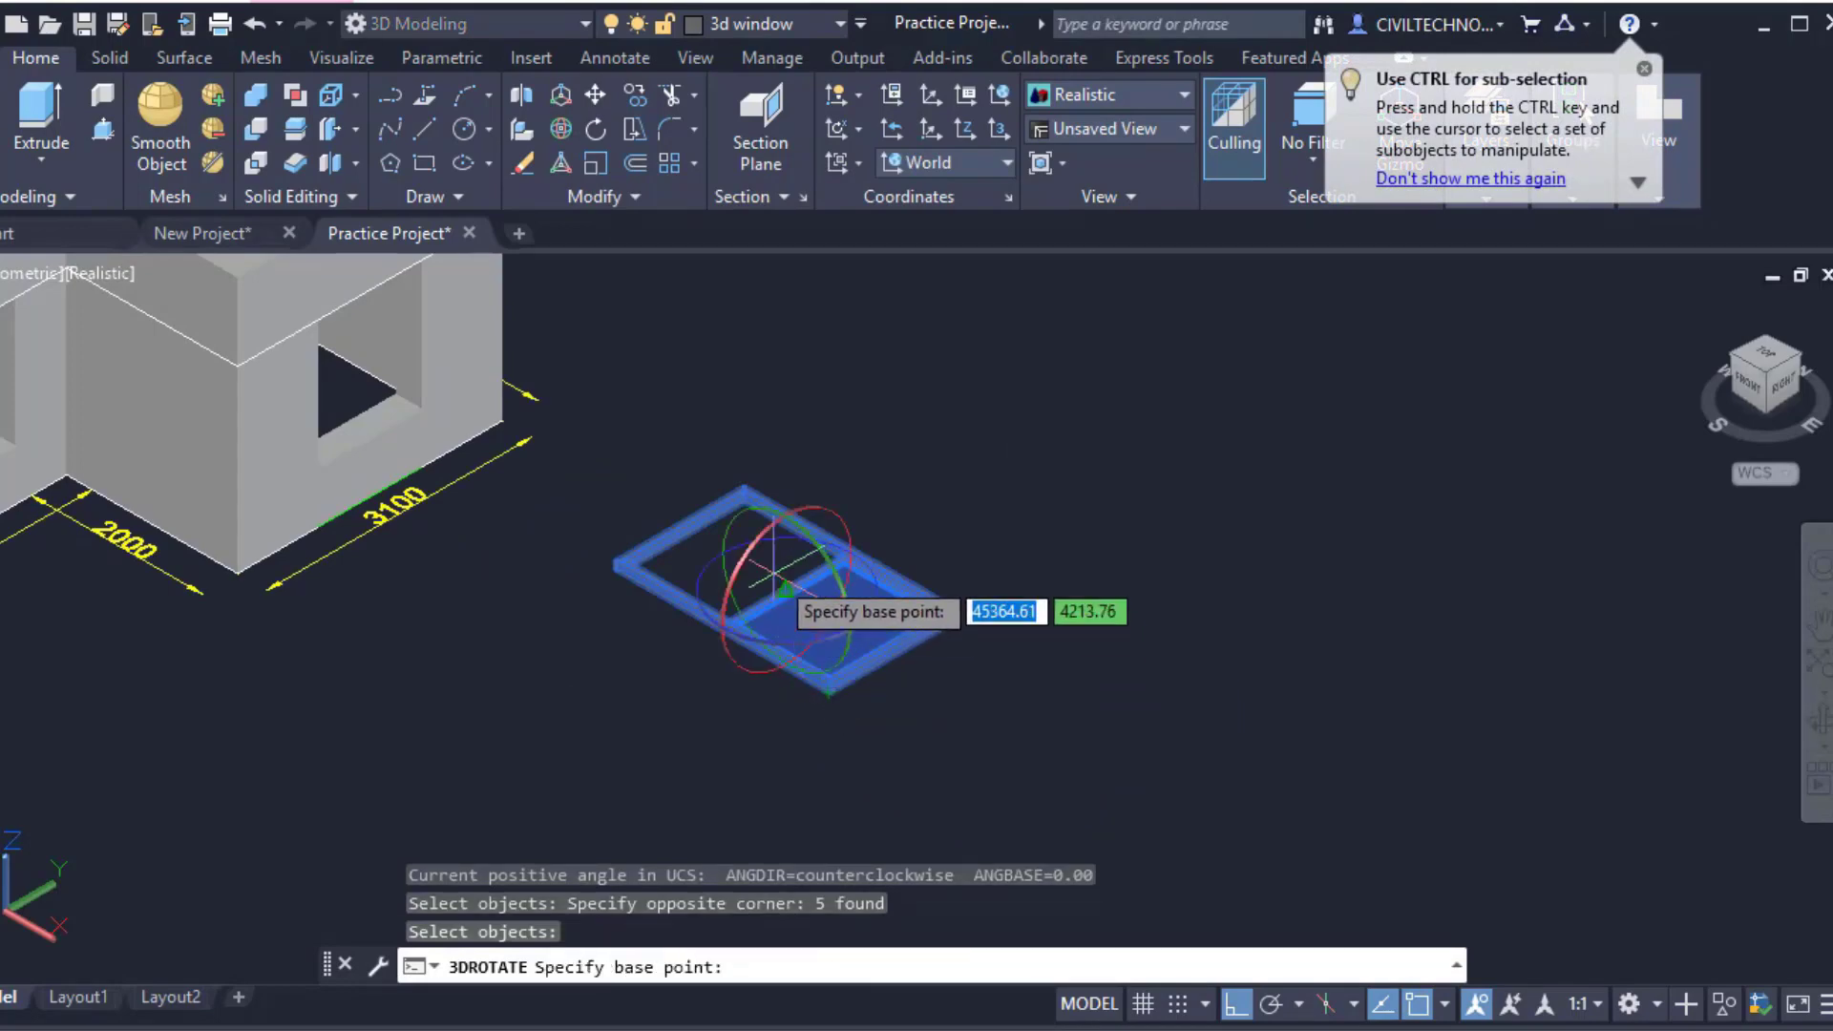
pyautogui.scroll(-1, 802, 556)
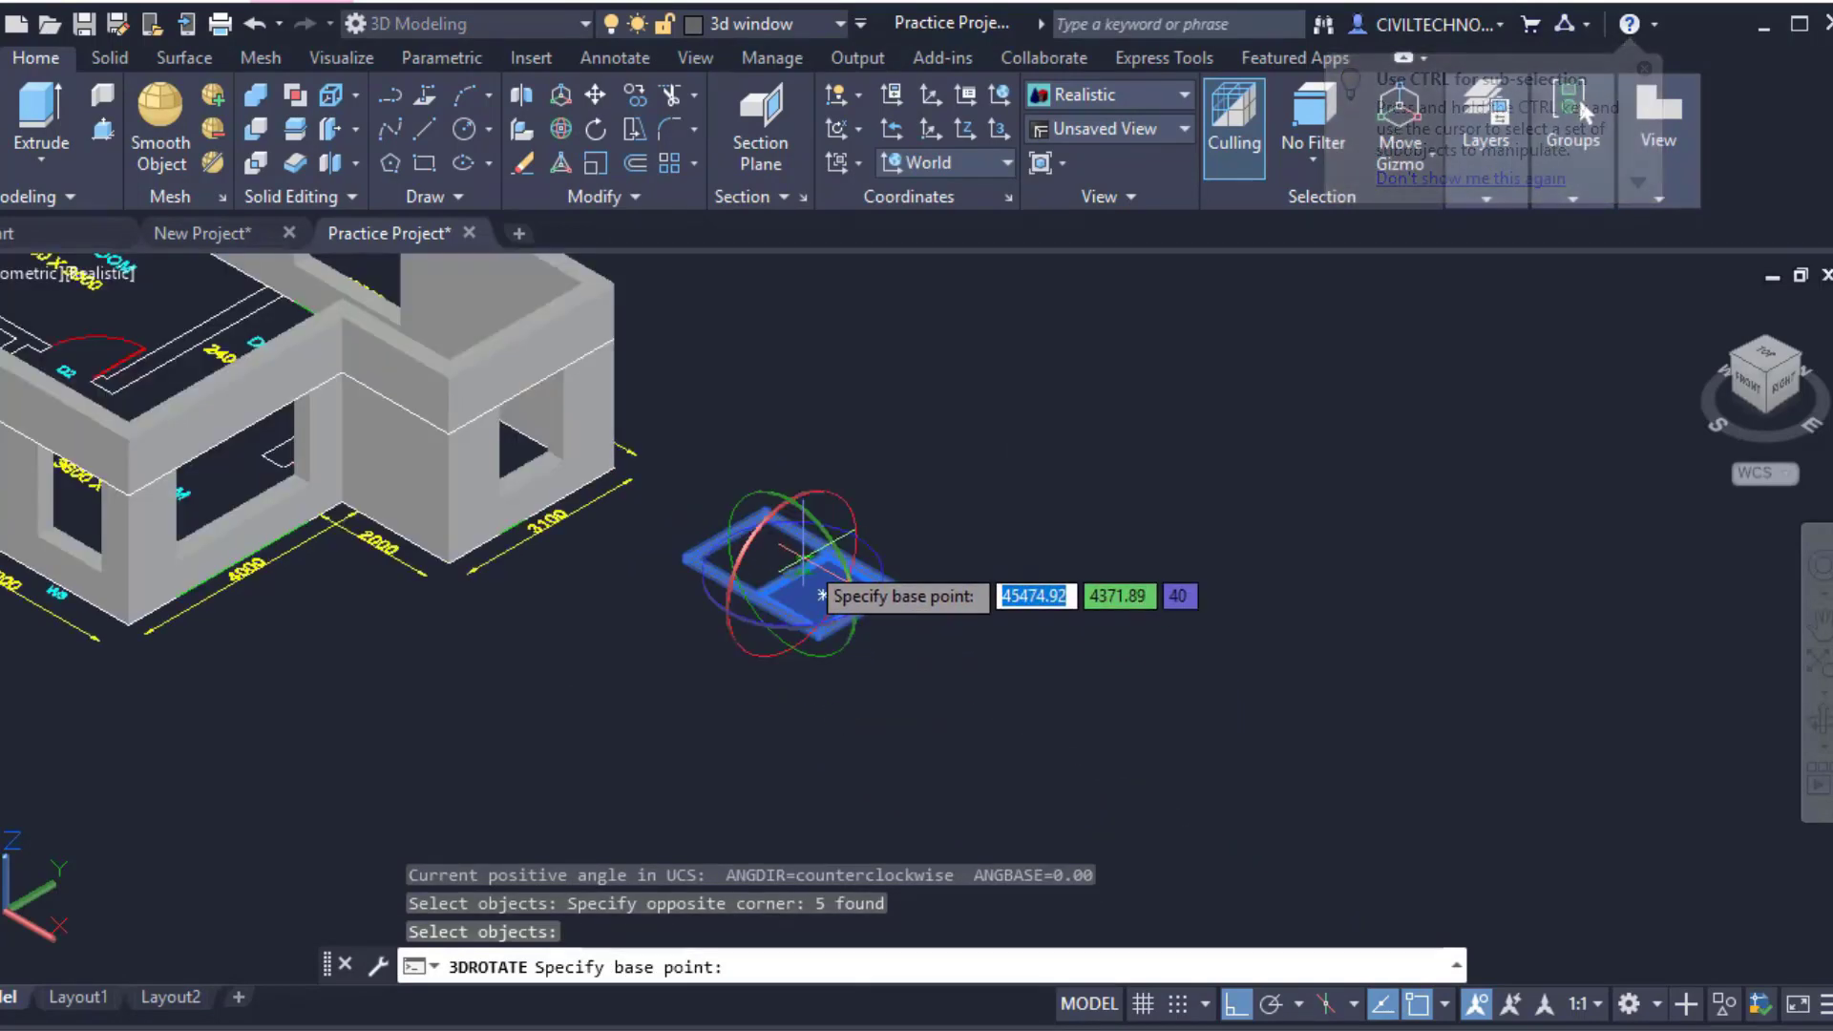
pyautogui.scroll(-1, 780, 541)
pyautogui.click(784, 579)
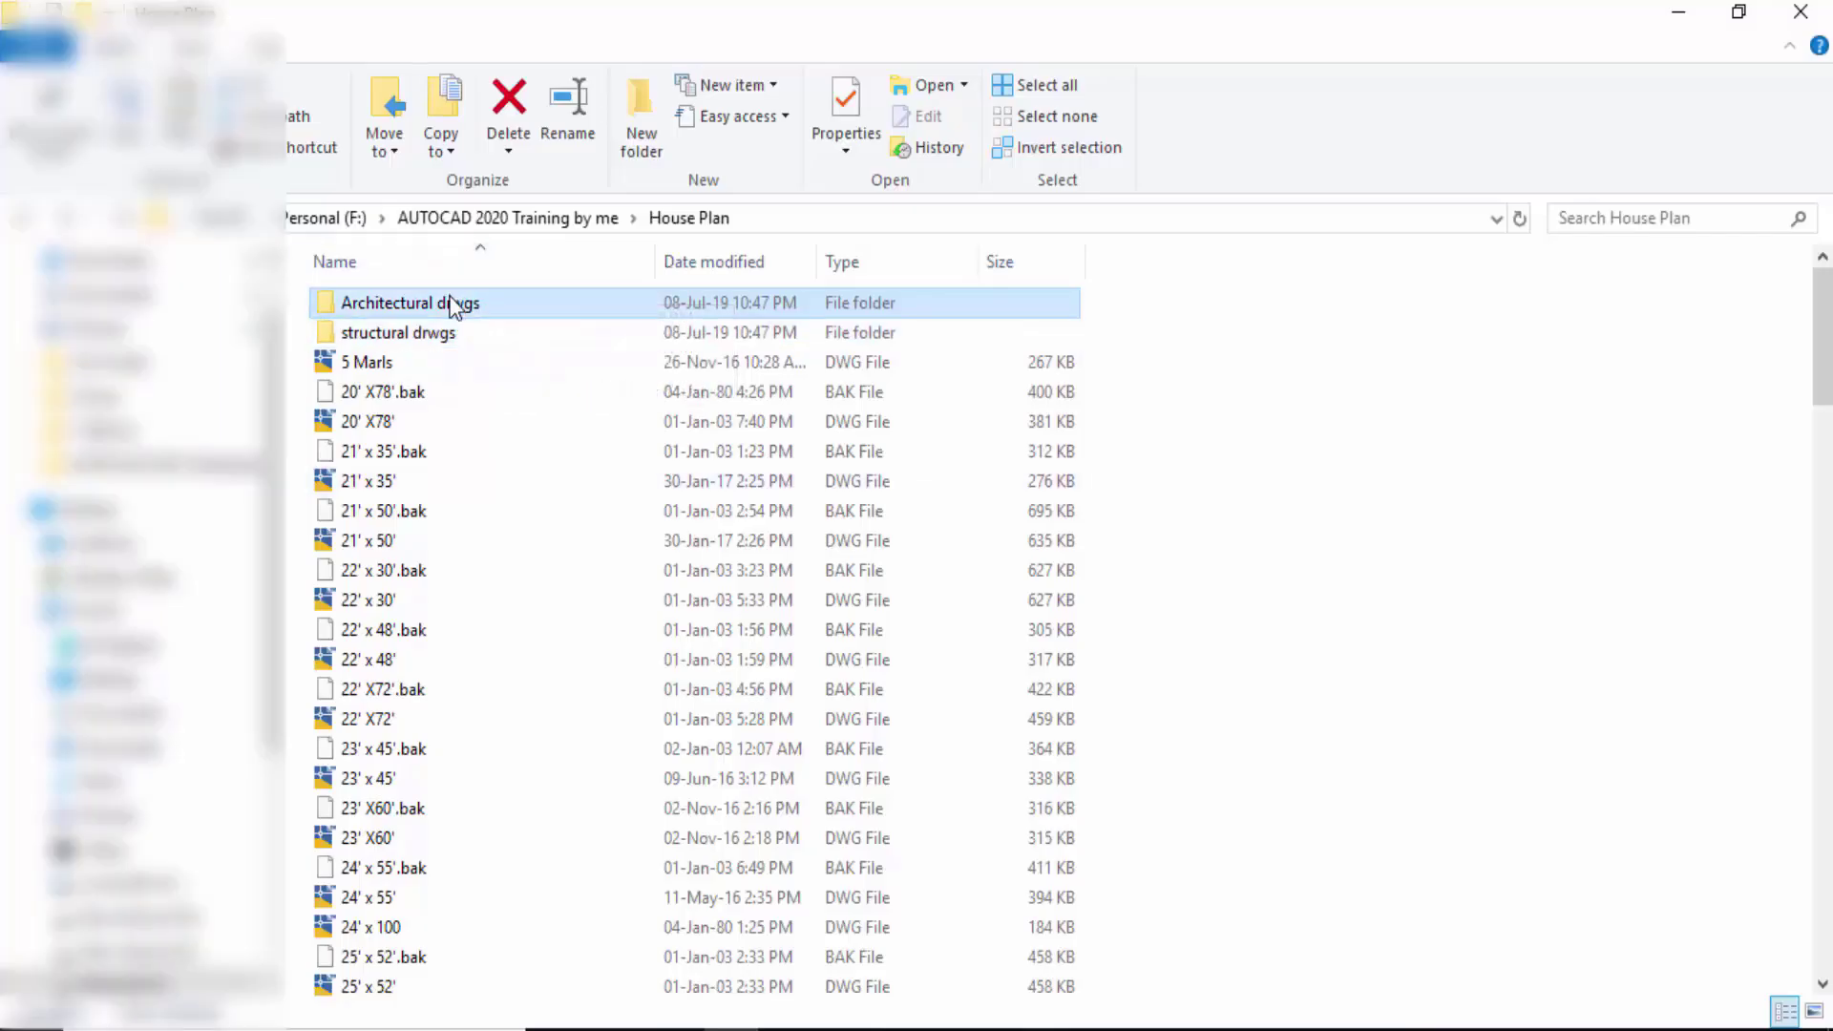
# Browse the Architectural drwgs and structural drwgs subfolders, returning to House Plan after each
pyautogui.doubleClick(430, 302)
pyautogui.scroll(-2, 548, 573)
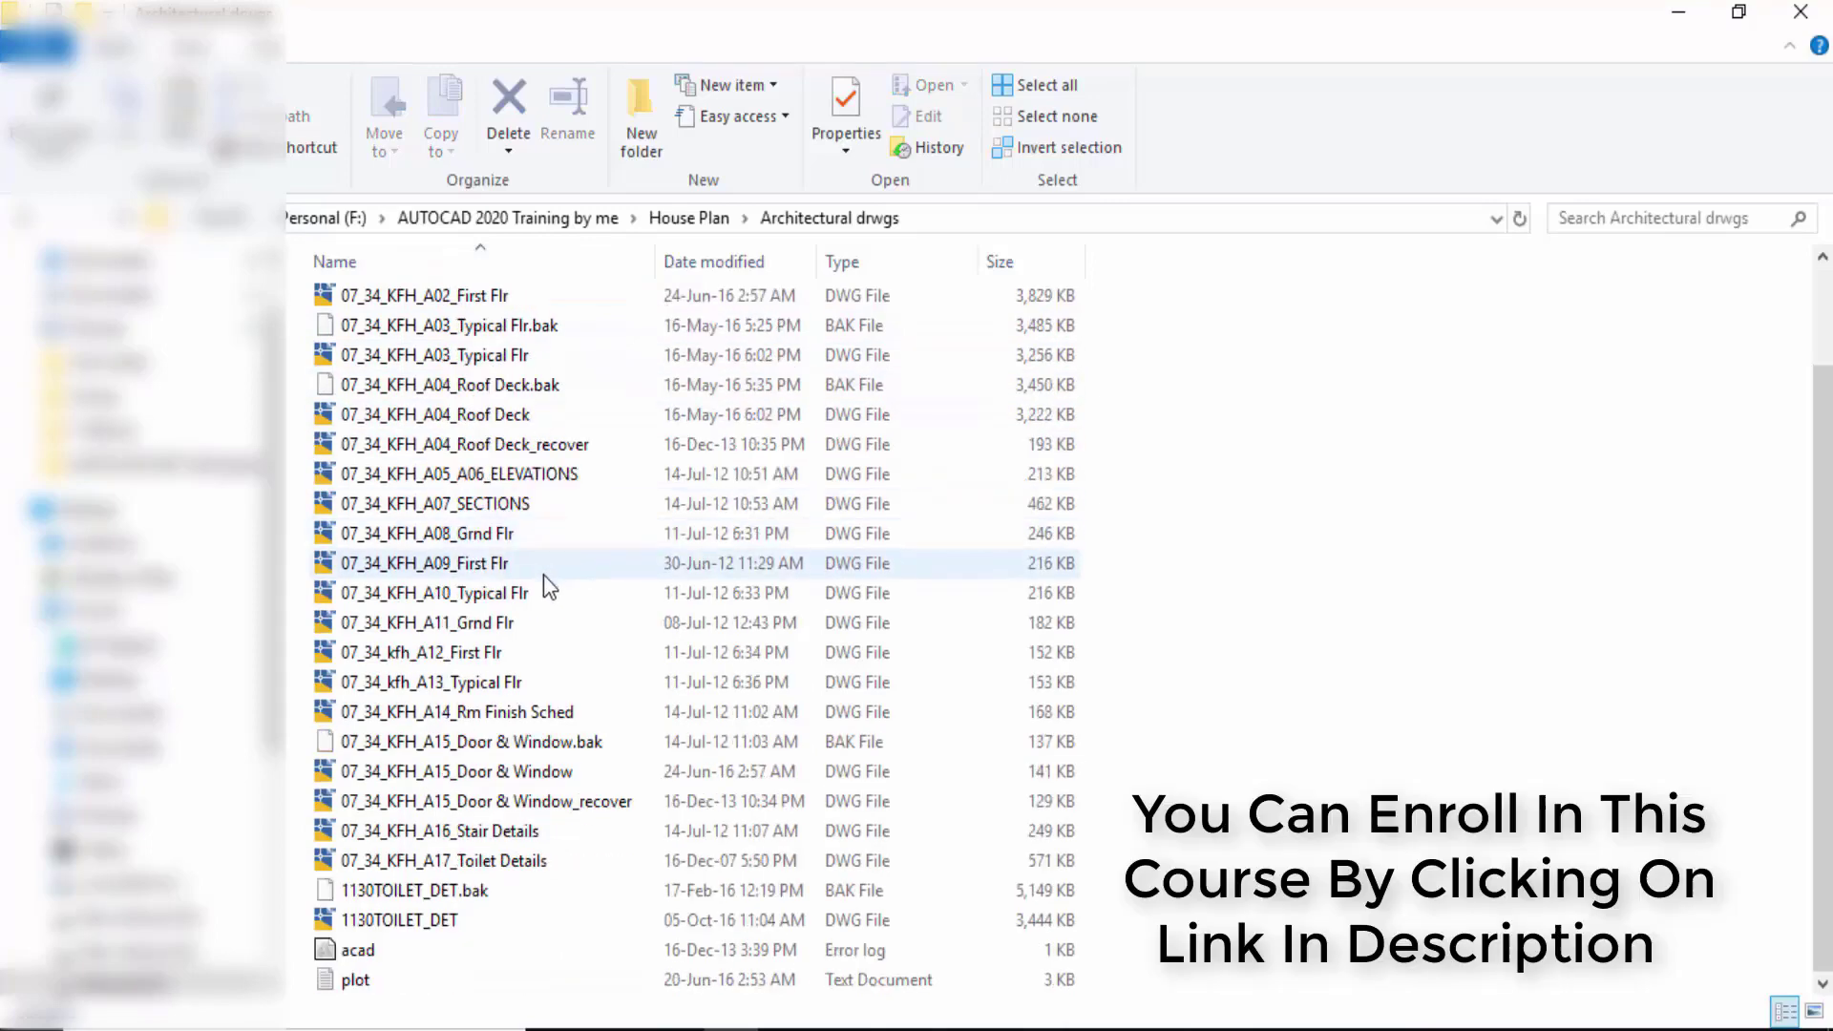
pyautogui.scroll(2, 544, 575)
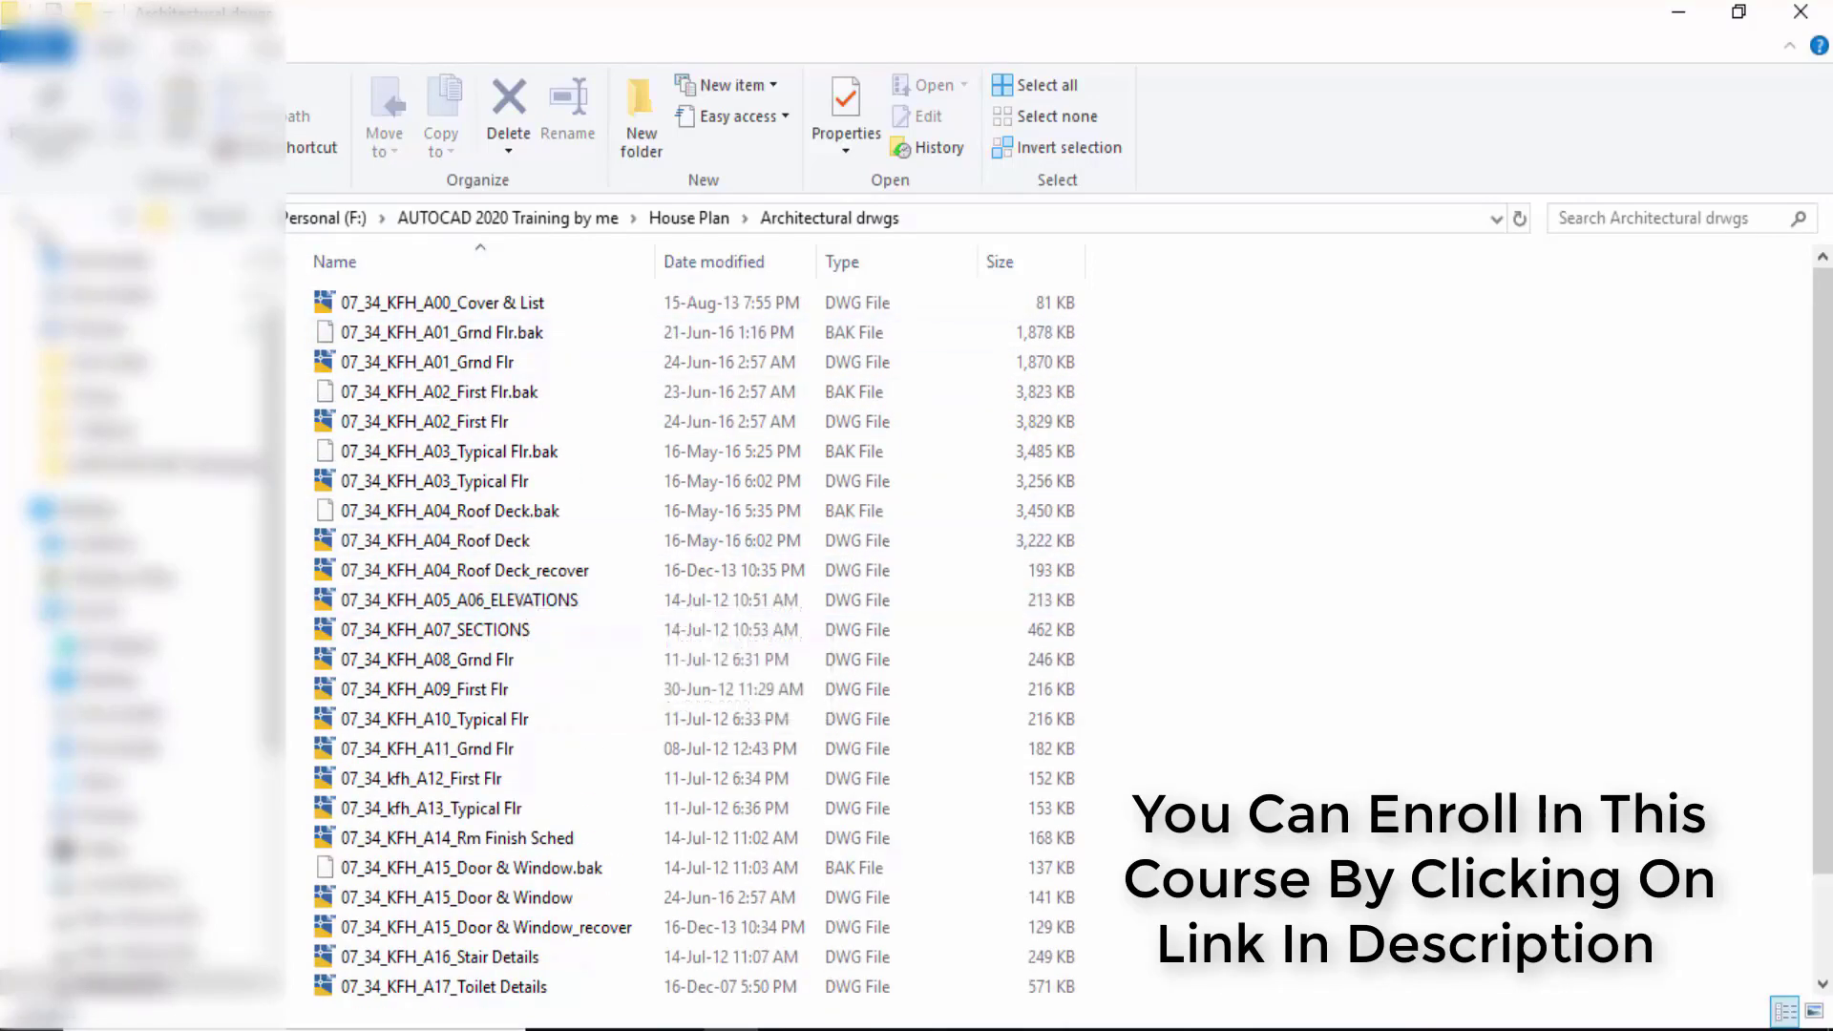
pyautogui.click(29, 218)
pyautogui.doubleClick(408, 336)
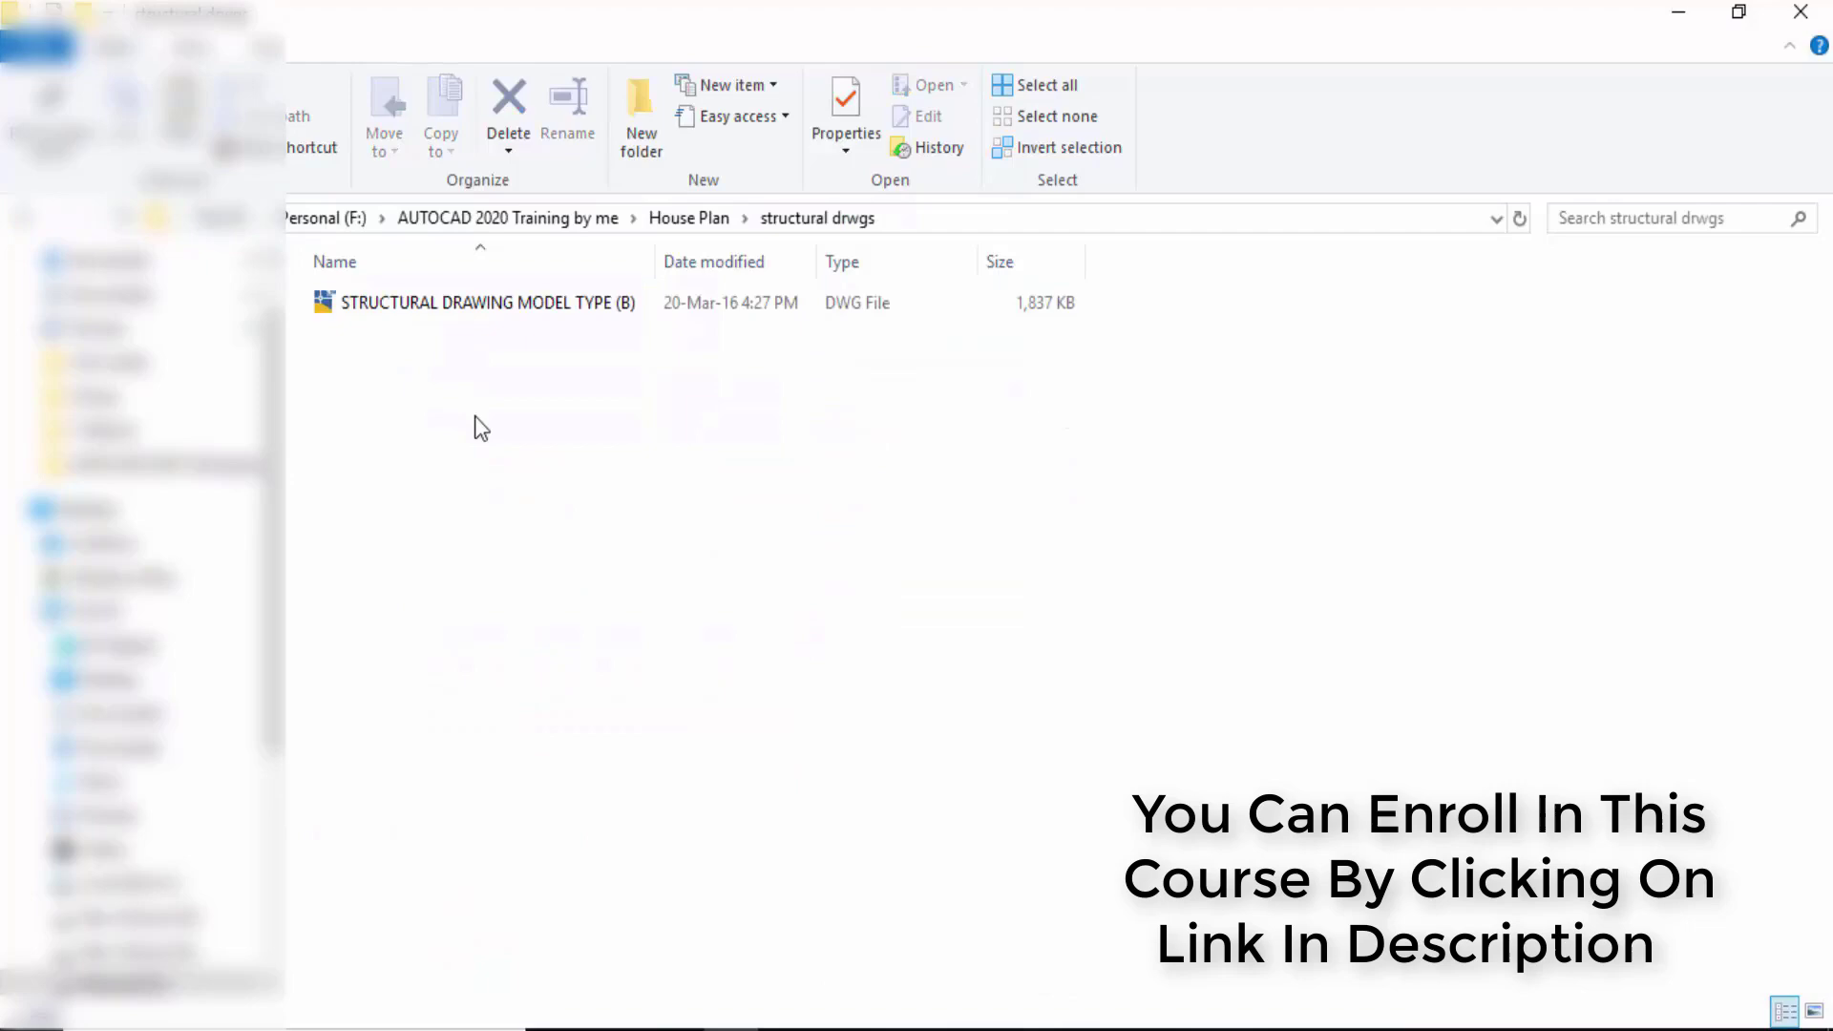
pyautogui.click(30, 218)
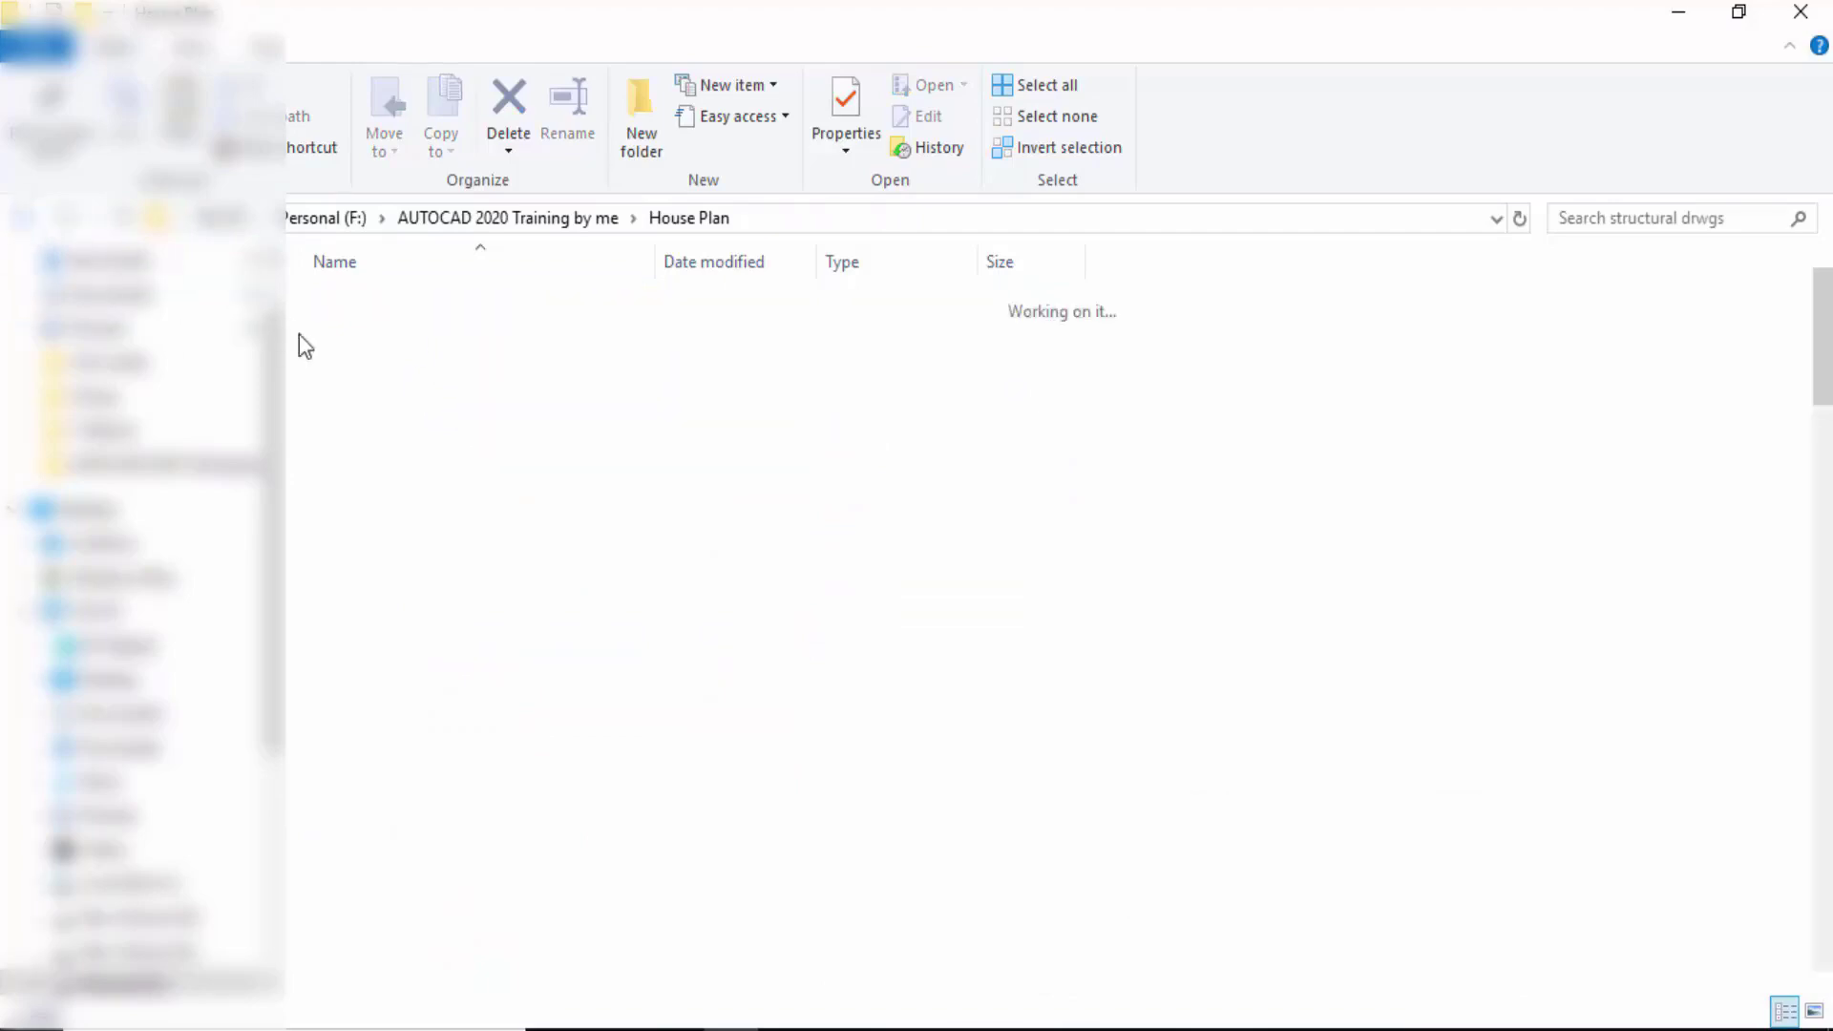
pyautogui.scroll(-2, 481, 445)
pyautogui.scroll(-2, 480, 446)
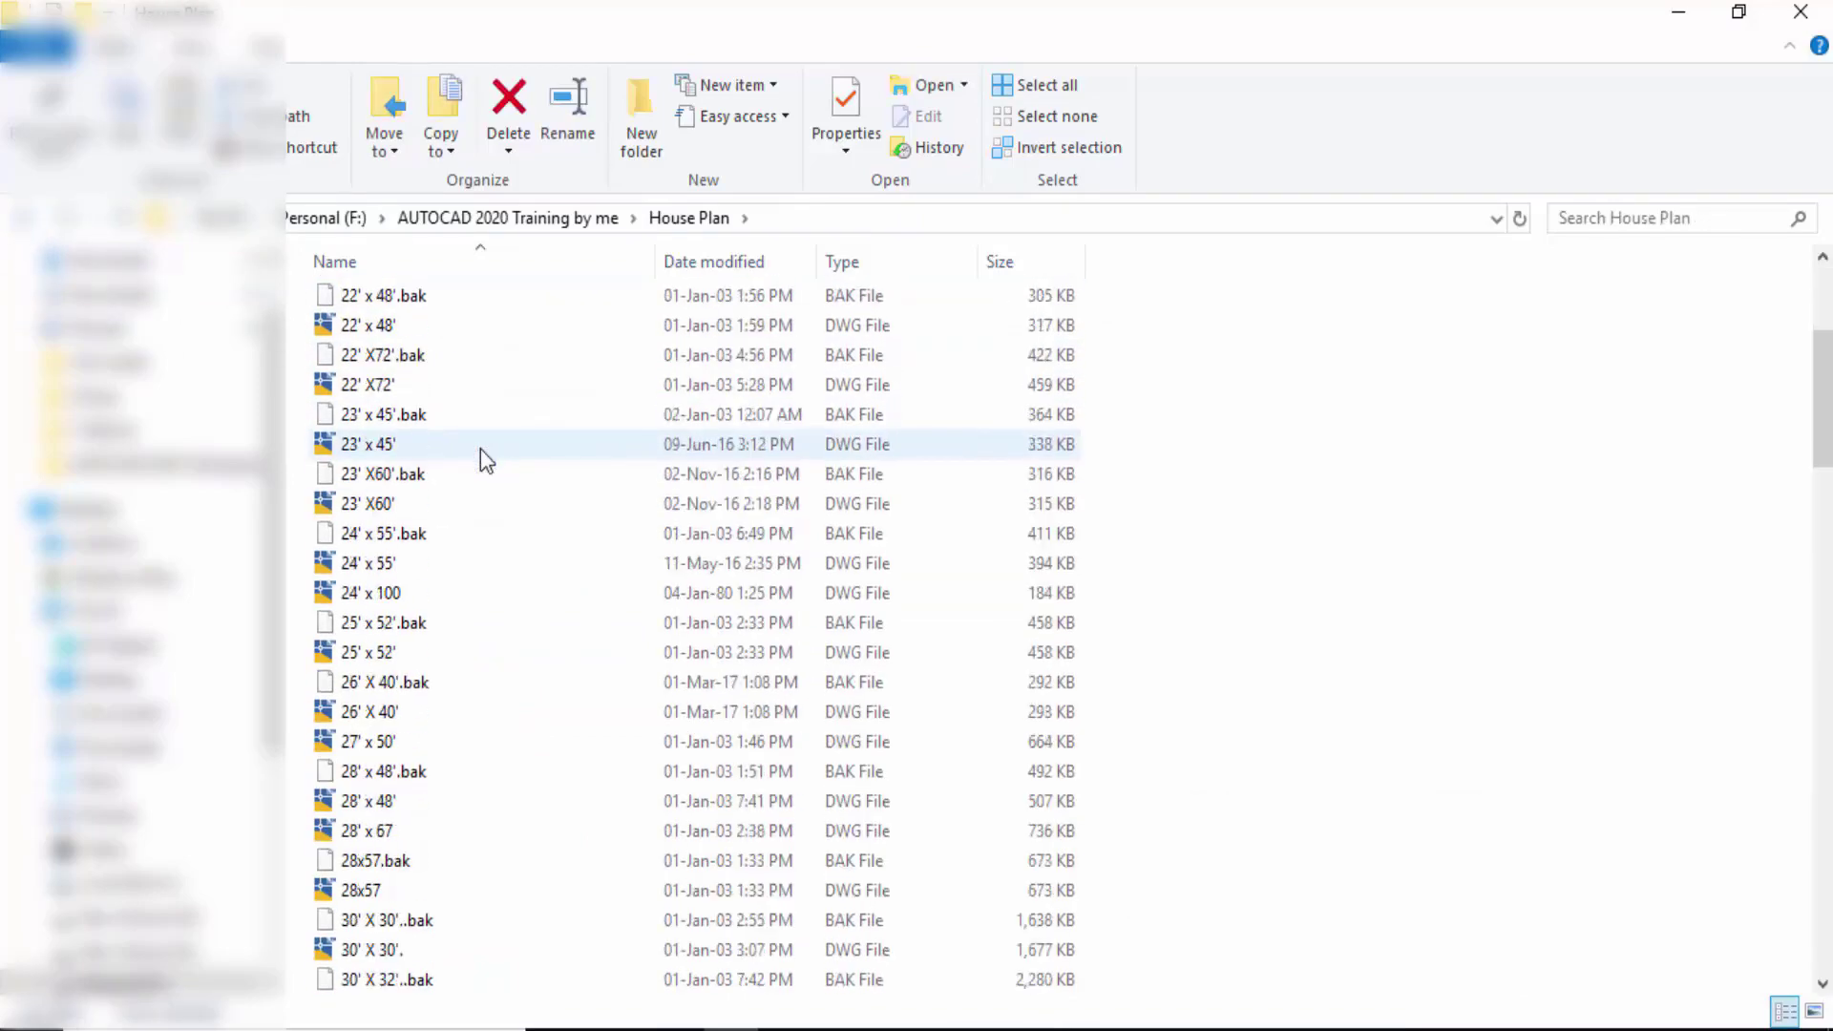
pyautogui.scroll(-1, 479, 449)
pyautogui.scroll(-2, 480, 448)
pyautogui.scroll(-1, 479, 449)
pyautogui.scroll(-2, 480, 447)
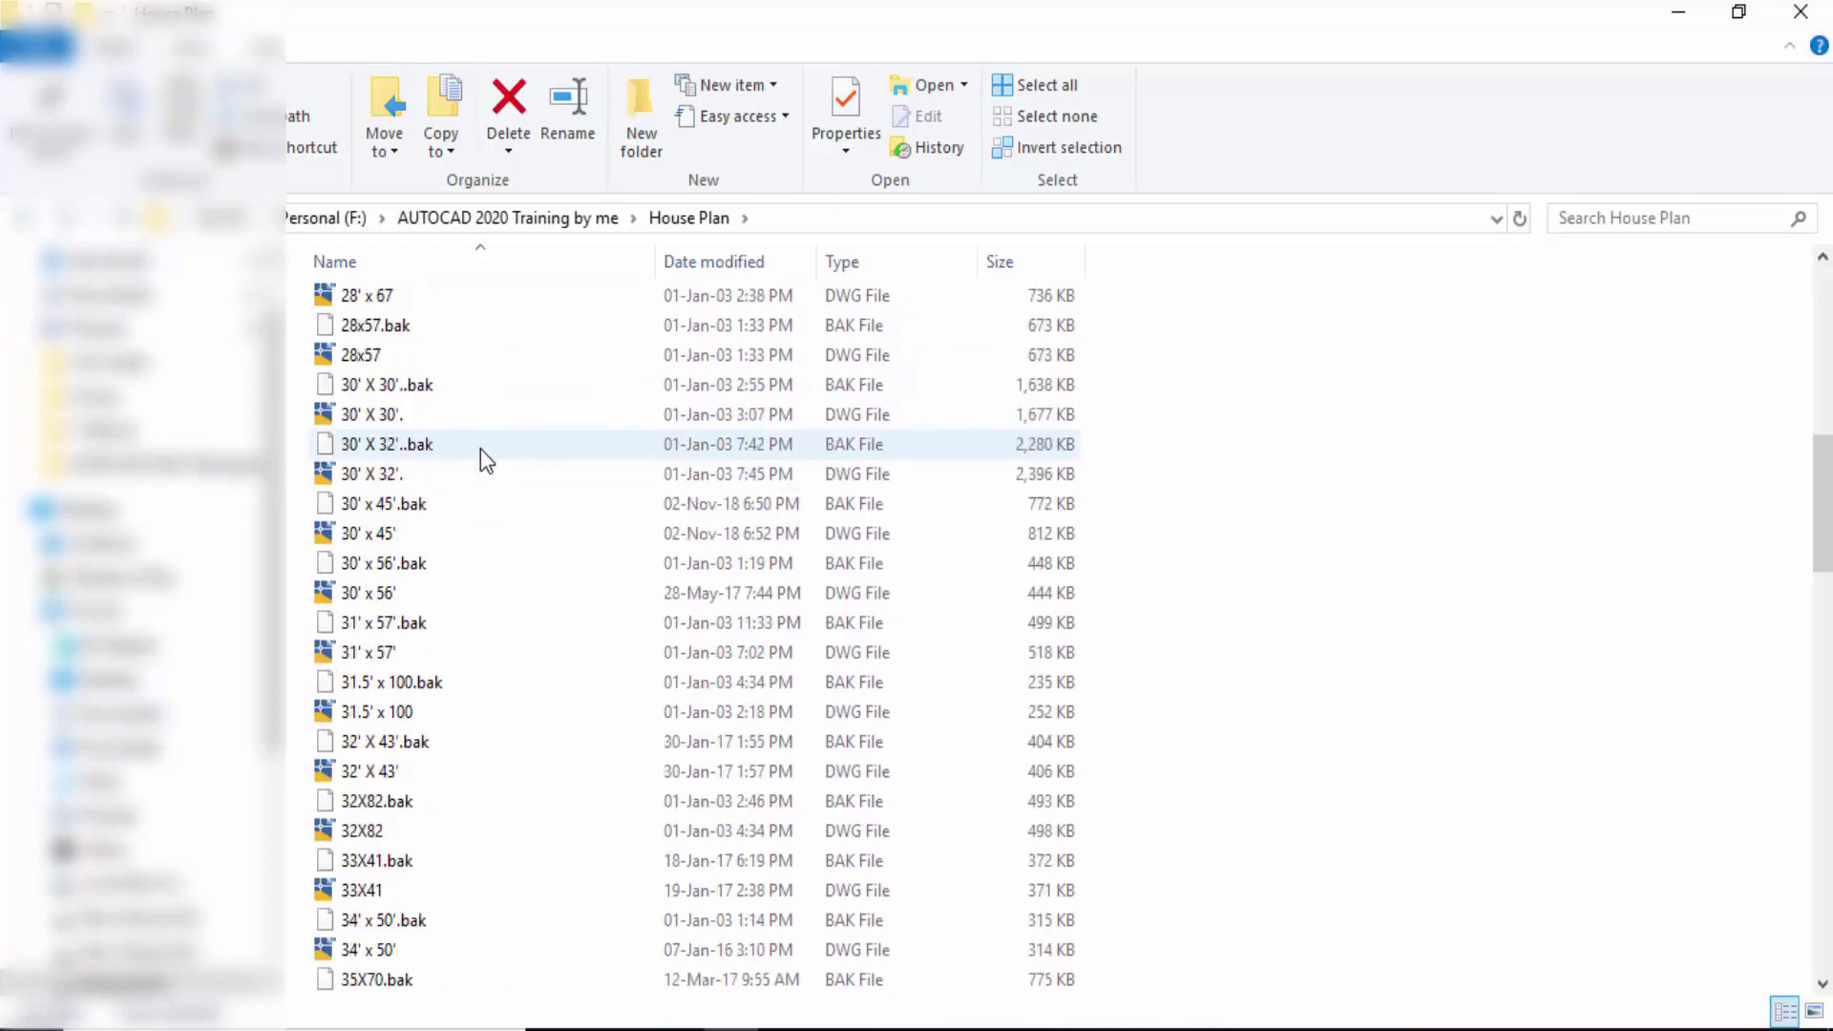
pyautogui.scroll(-1, 479, 448)
pyautogui.scroll(-2, 494, 601)
pyautogui.scroll(-2, 505, 716)
pyautogui.scroll(-2, 500, 728)
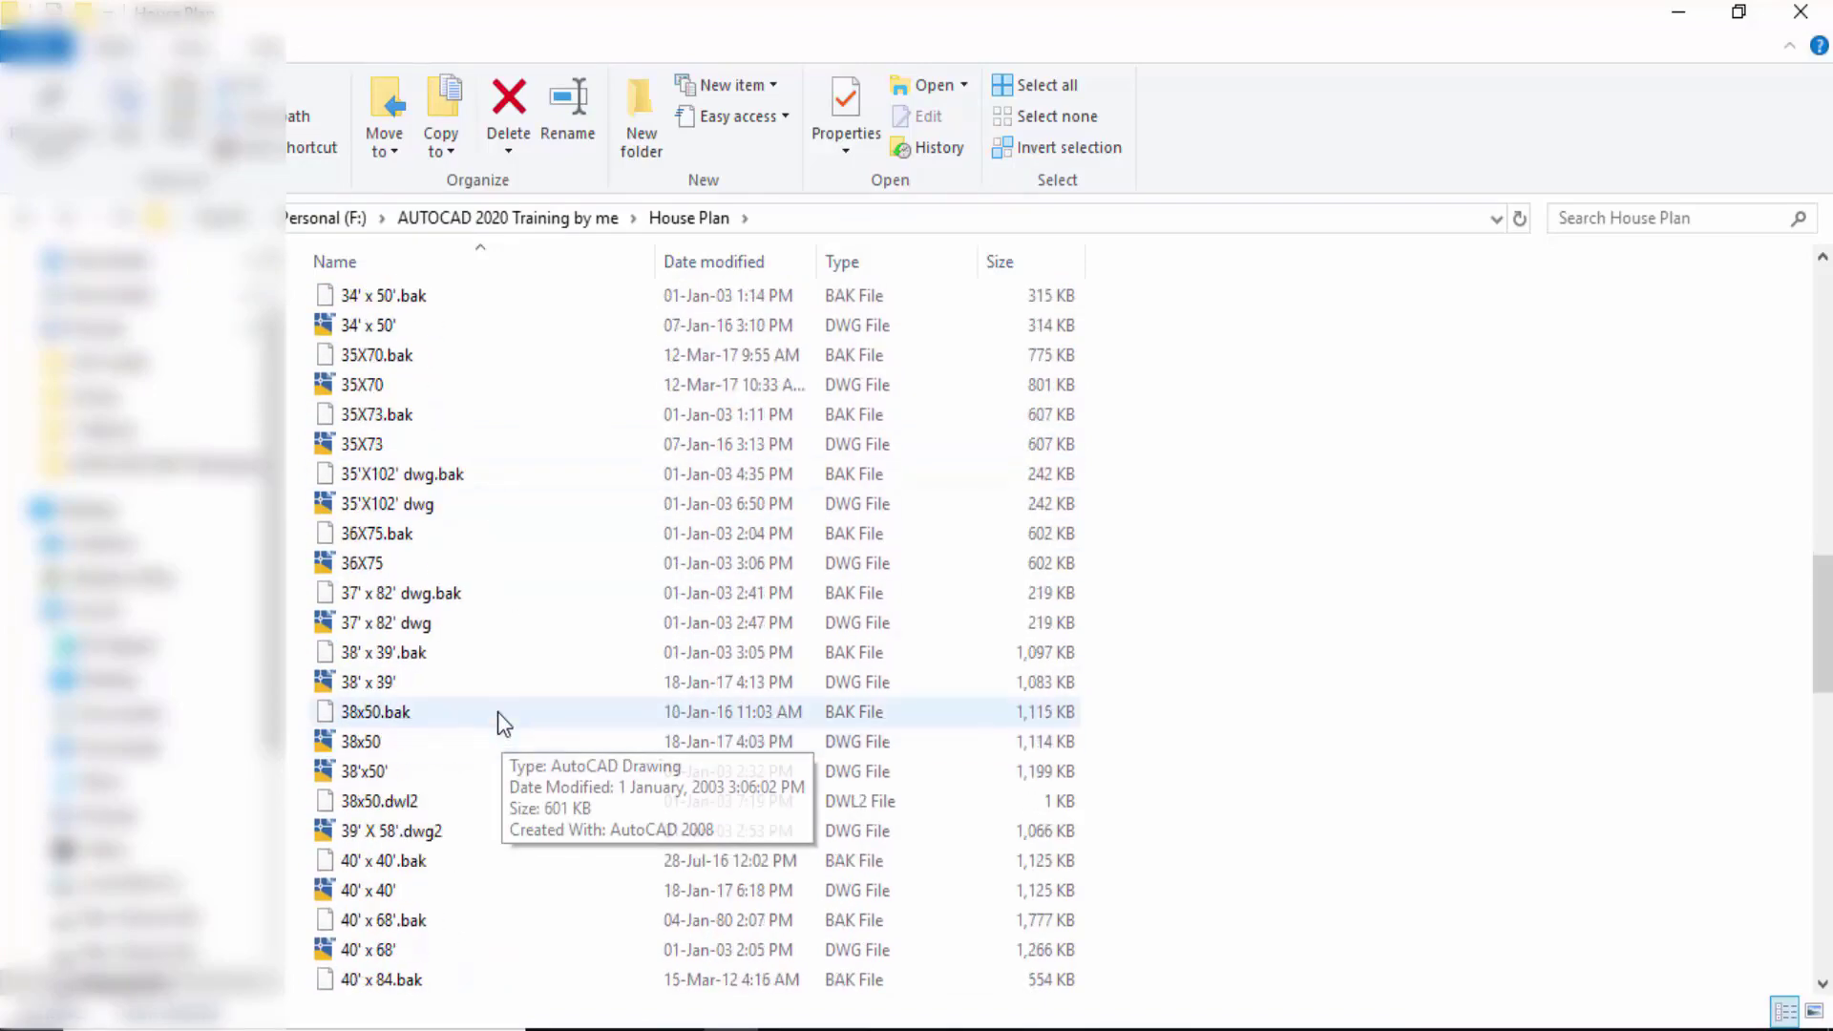
pyautogui.scroll(-1, 496, 712)
pyautogui.scroll(-2, 498, 711)
pyautogui.scroll(-2, 497, 709)
pyautogui.scroll(-3, 497, 710)
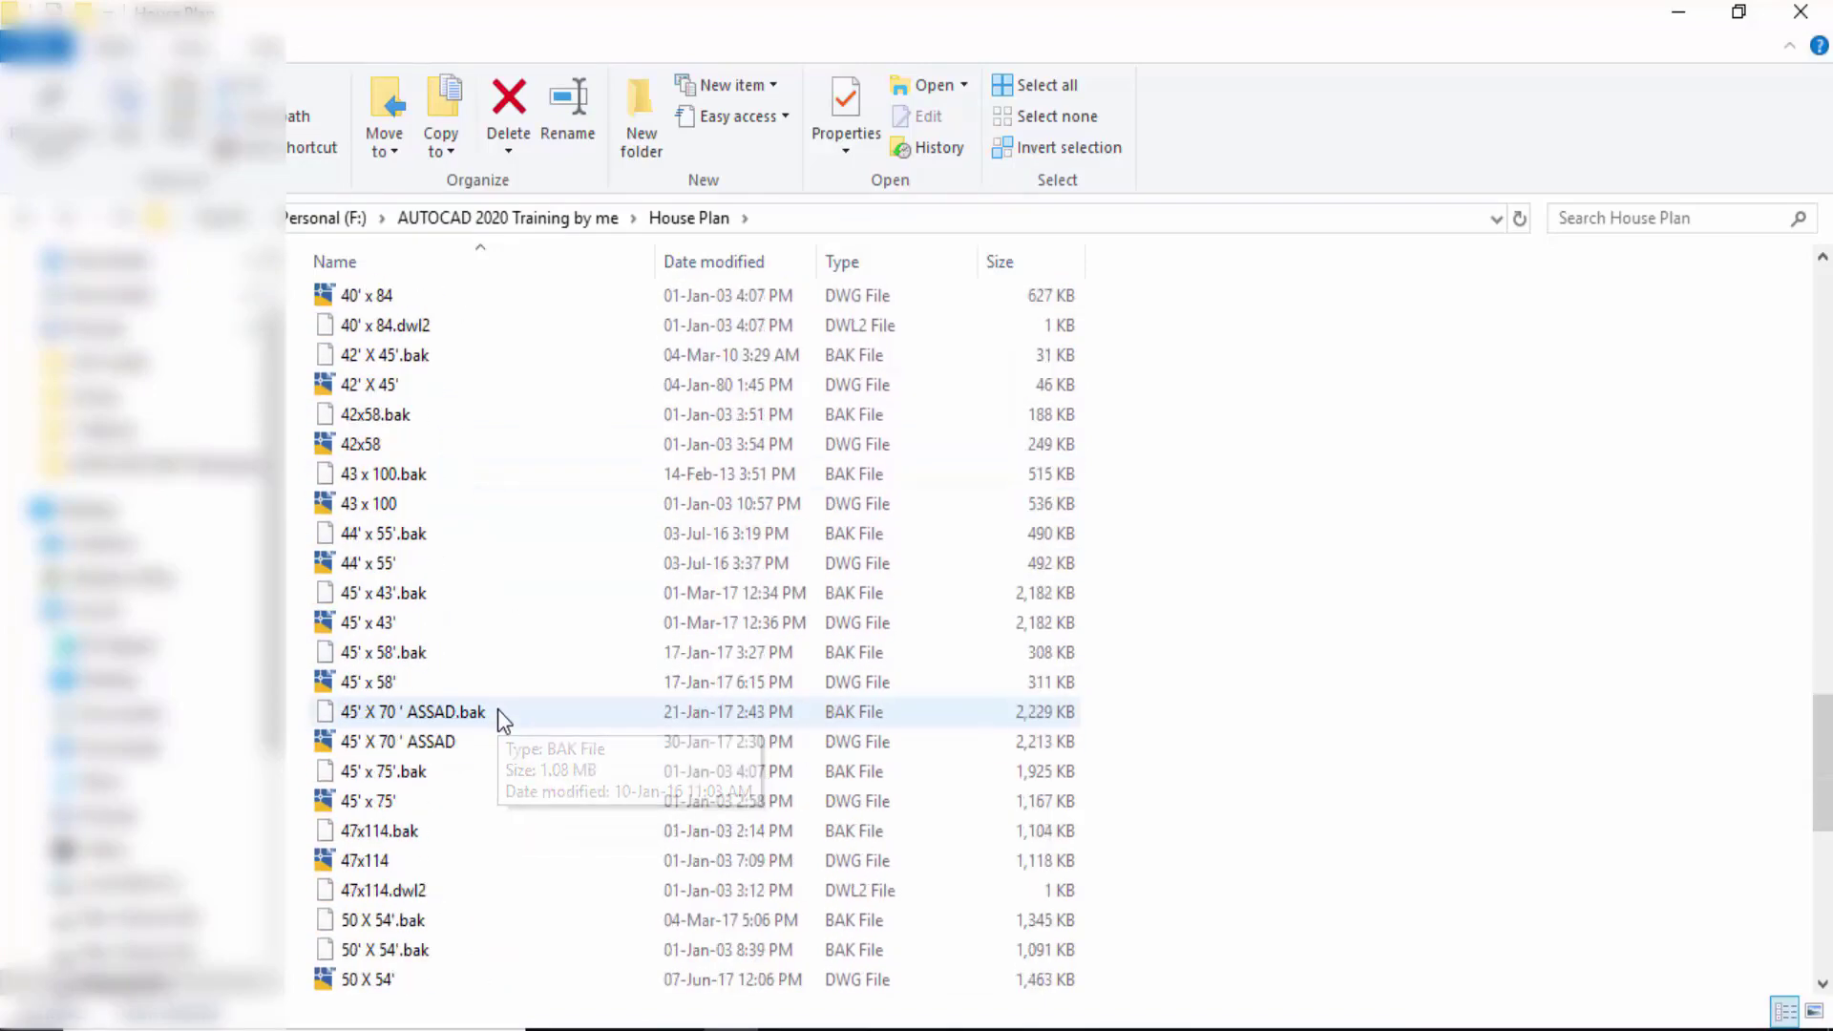
pyautogui.scroll(-2, 497, 708)
pyautogui.scroll(-3, 496, 708)
pyautogui.scroll(-1, 497, 705)
pyautogui.scroll(-2, 497, 712)
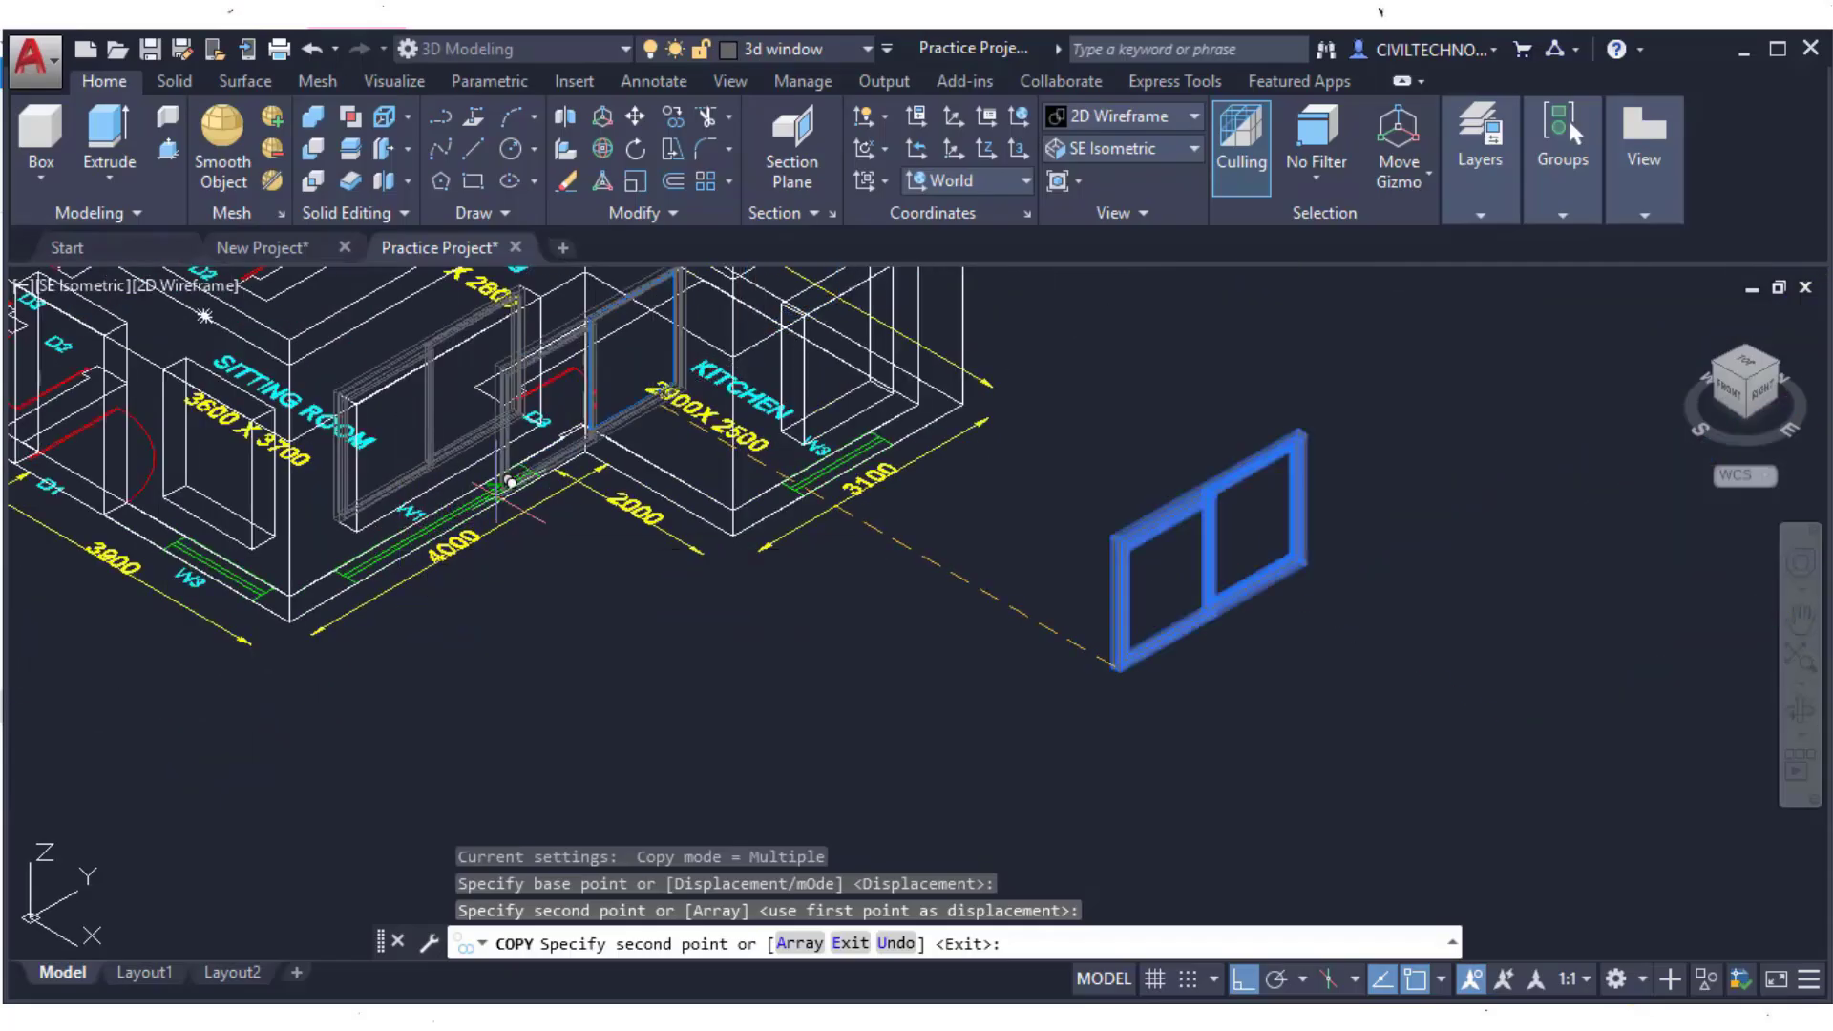
# Cancel the copy and show the house in Realistic shading, framing the window sill
pyautogui.press('Escape')
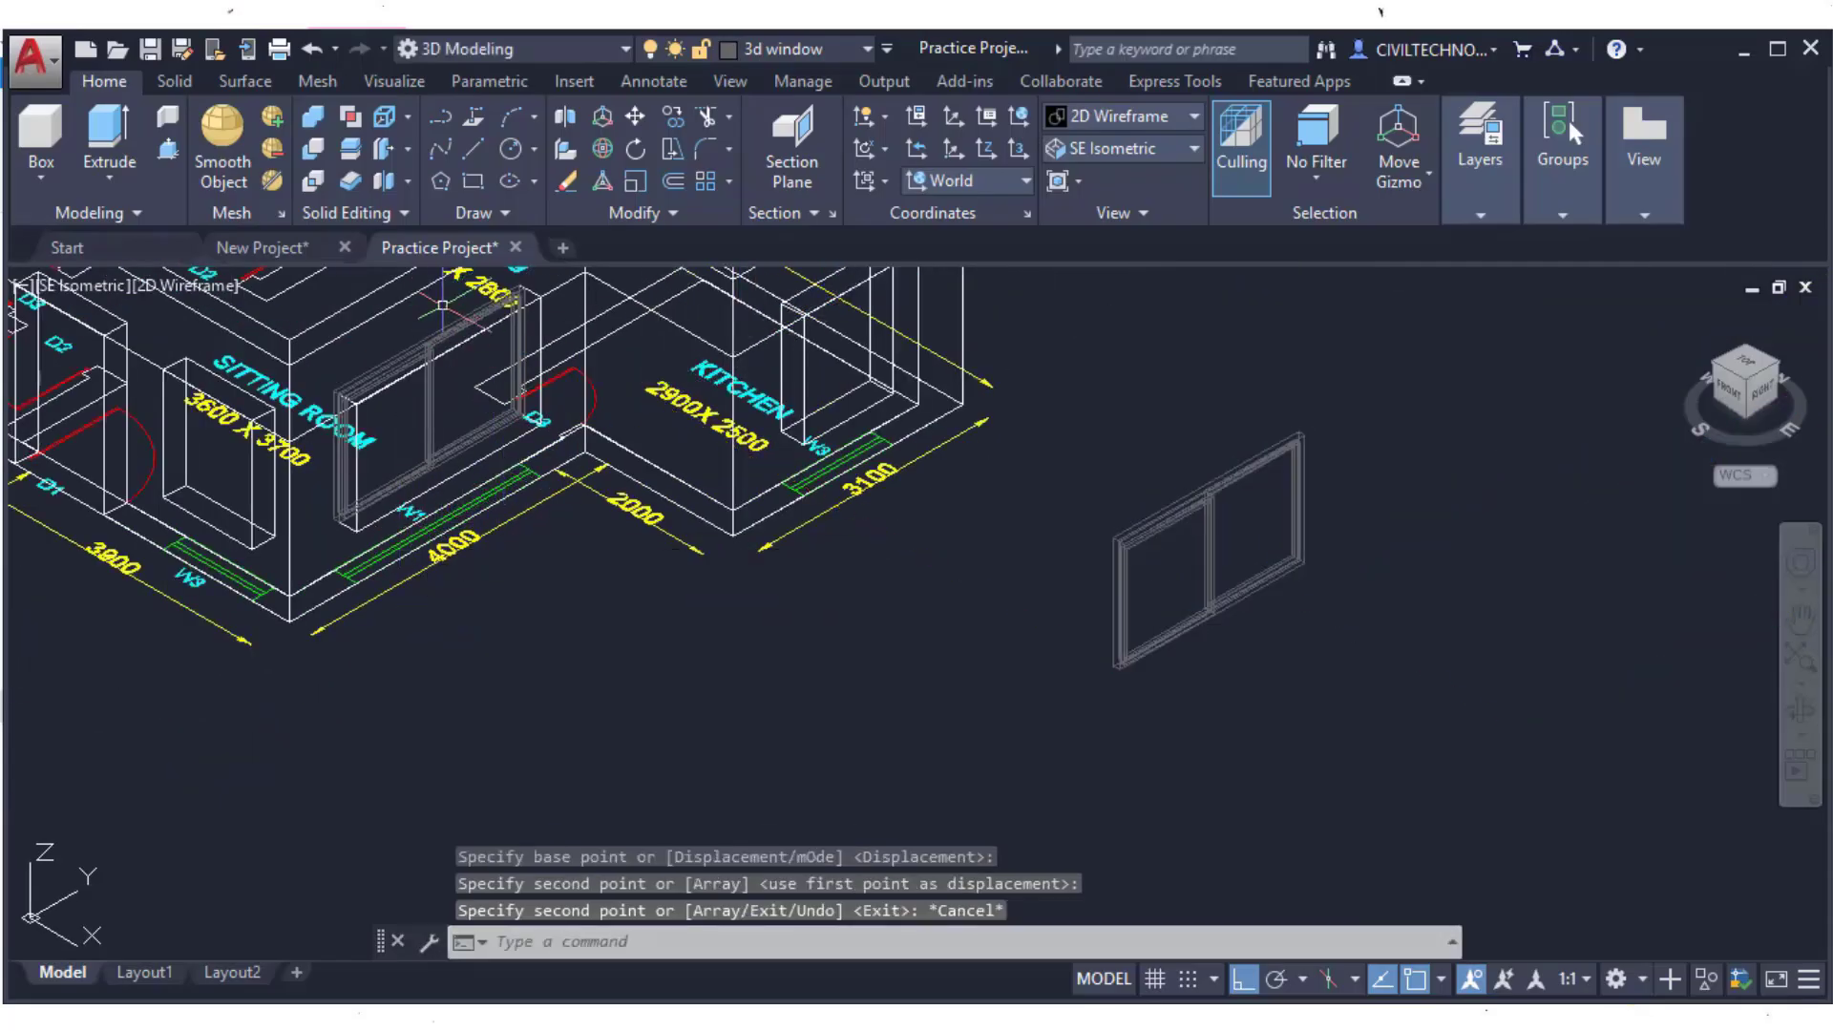
pyautogui.scroll(4, 518, 307)
pyautogui.press('Escape')
pyautogui.moveTo(519, 307); pyautogui.dragTo(717, 380, button='middle')
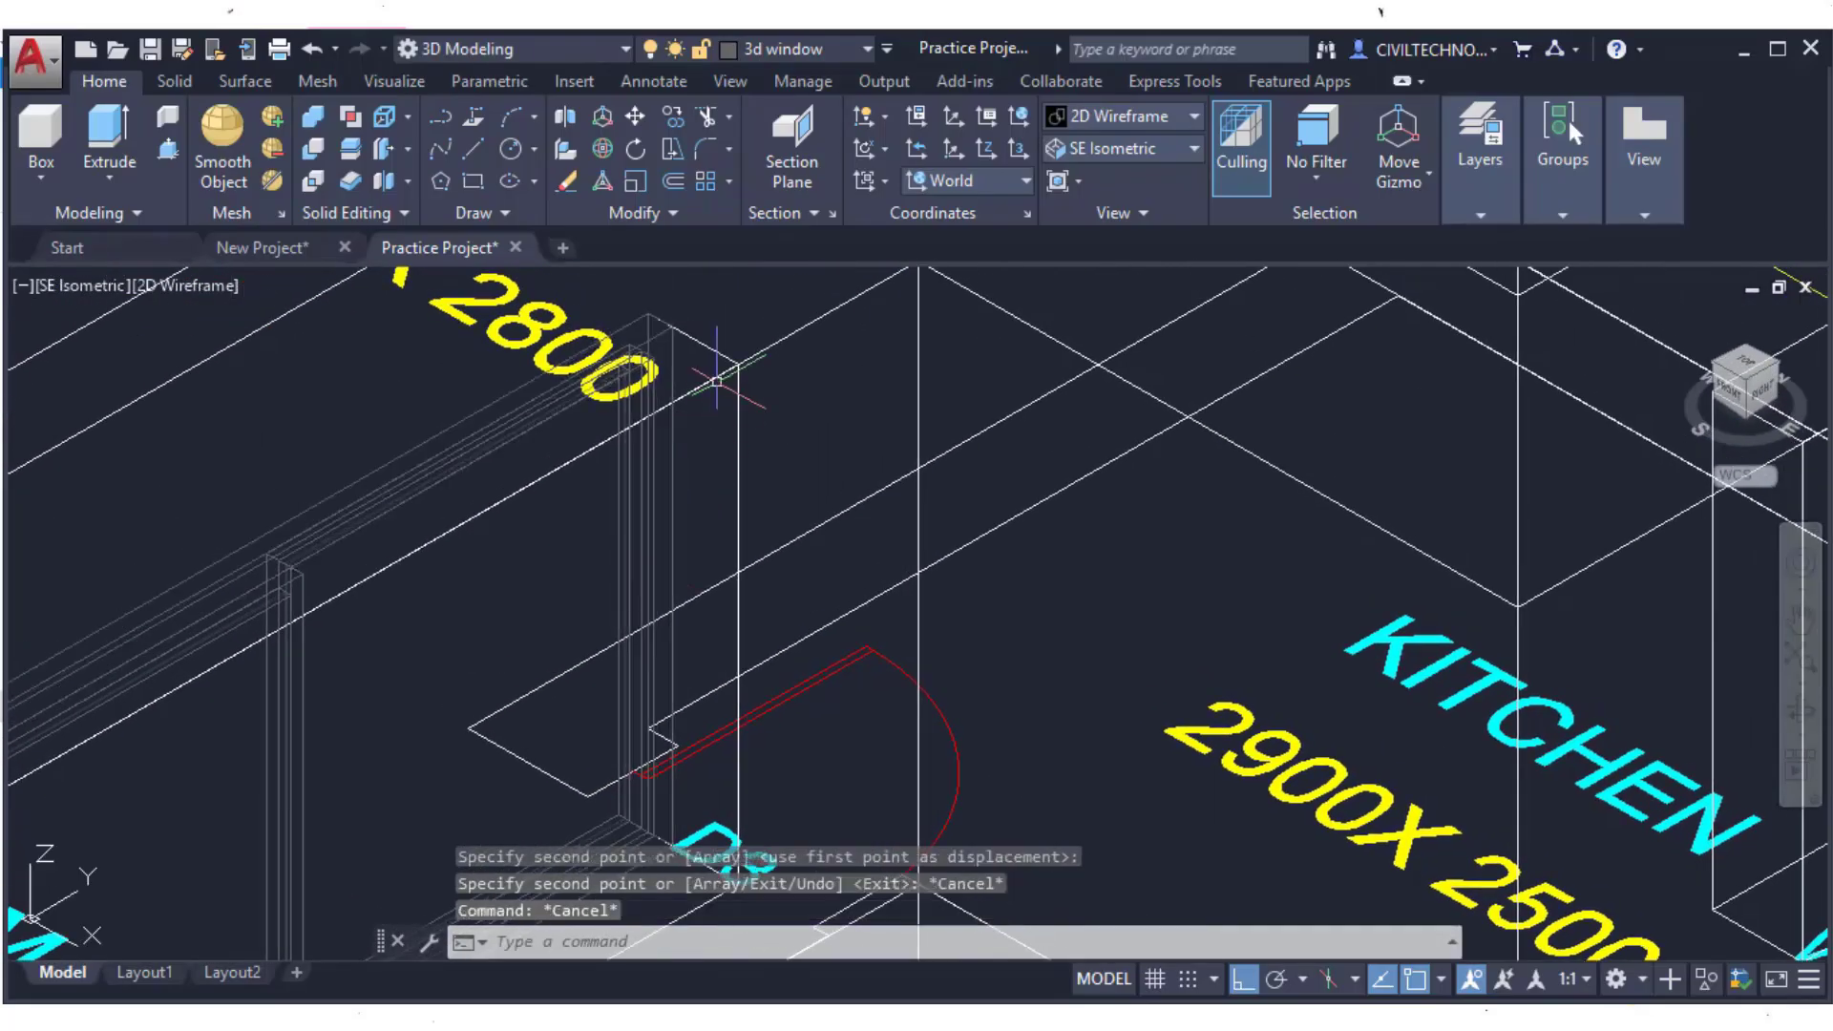
pyautogui.click(1122, 124)
pyautogui.click(1449, 180)
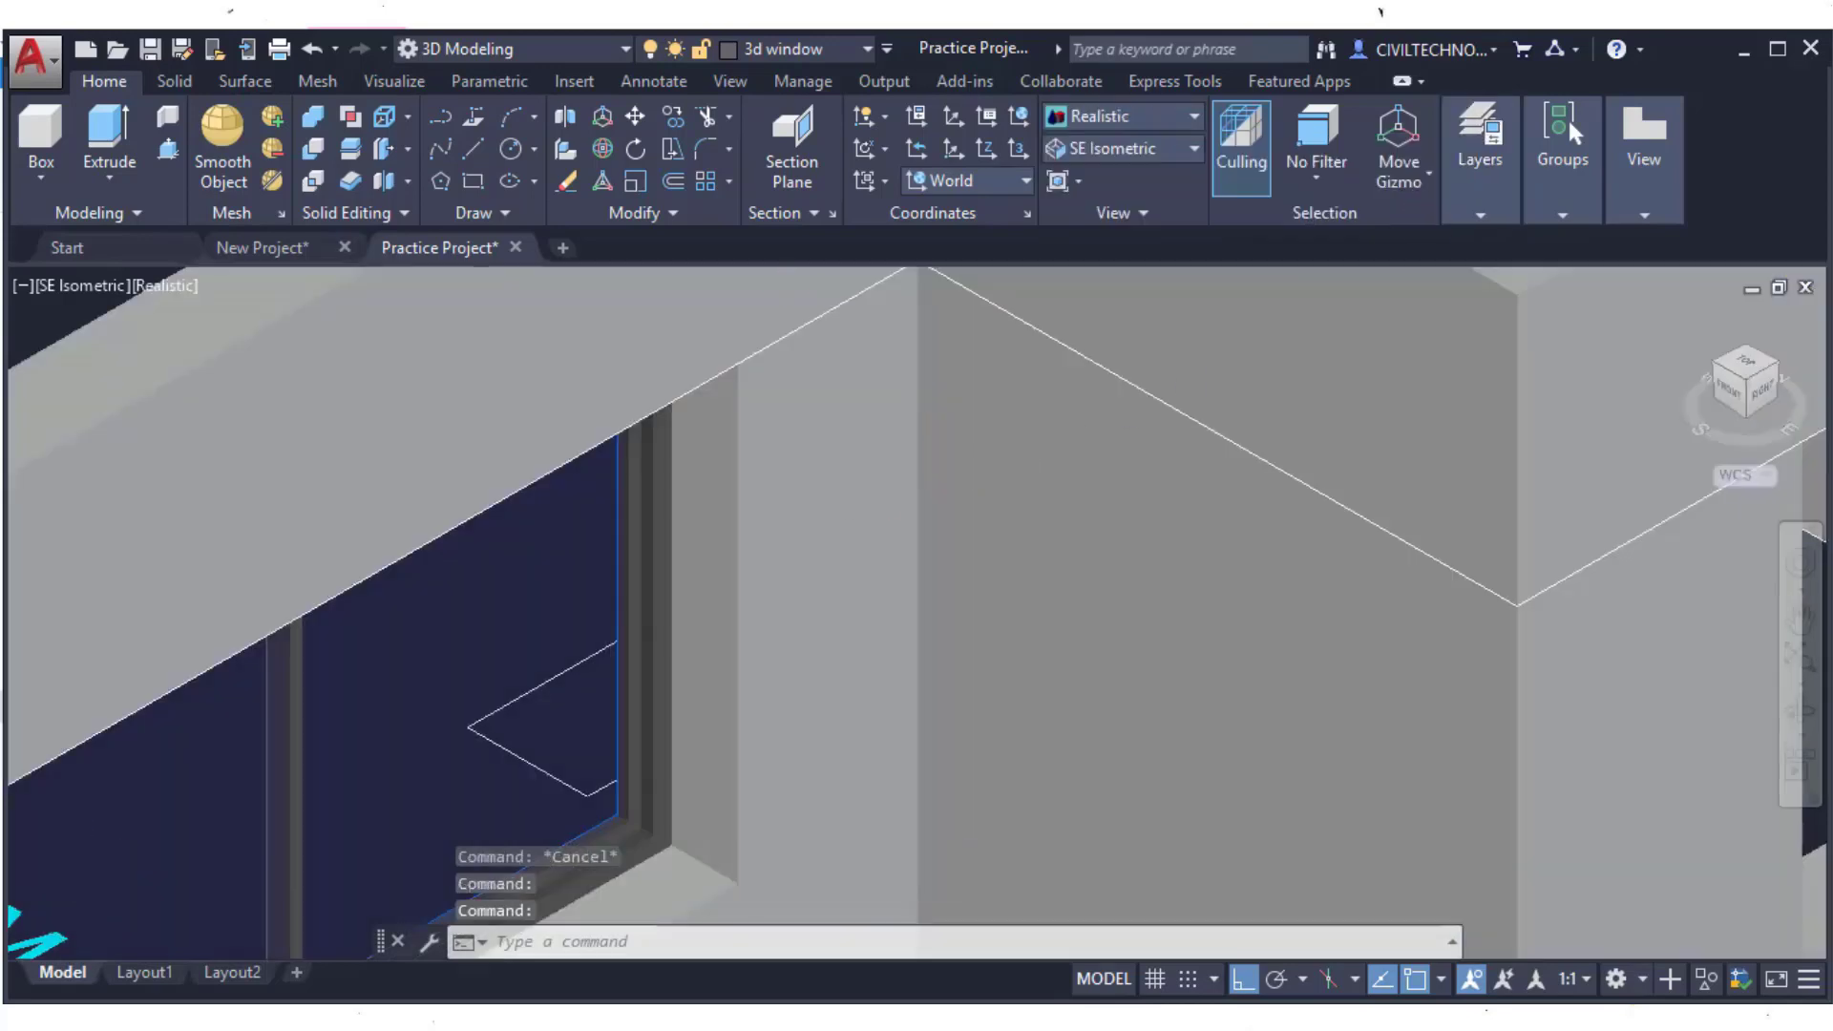
pyautogui.scroll(-3, 703, 544)
pyautogui.scroll(3, 703, 545)
pyautogui.moveTo(704, 544); pyautogui.dragTo(755, 566, button='middle')
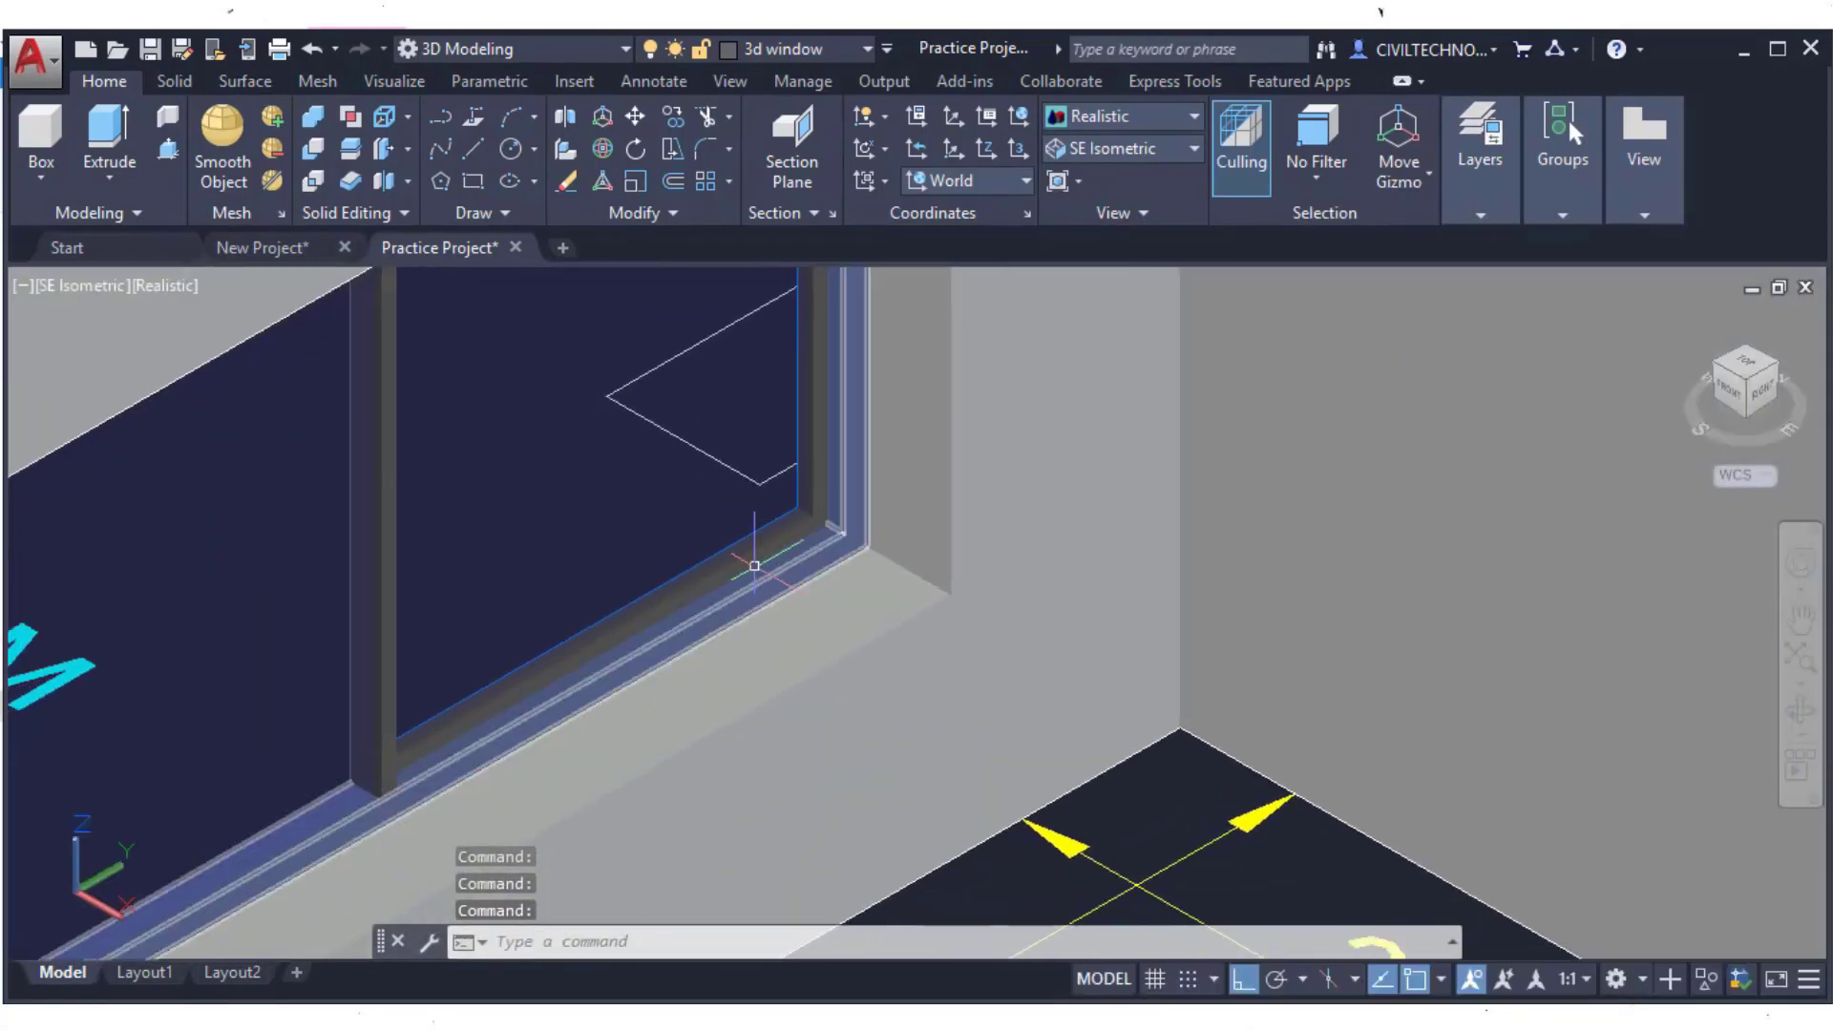
pyautogui.scroll(-3, 755, 566)
pyautogui.scroll(2, 634, 642)
pyautogui.scroll(1, 635, 641)
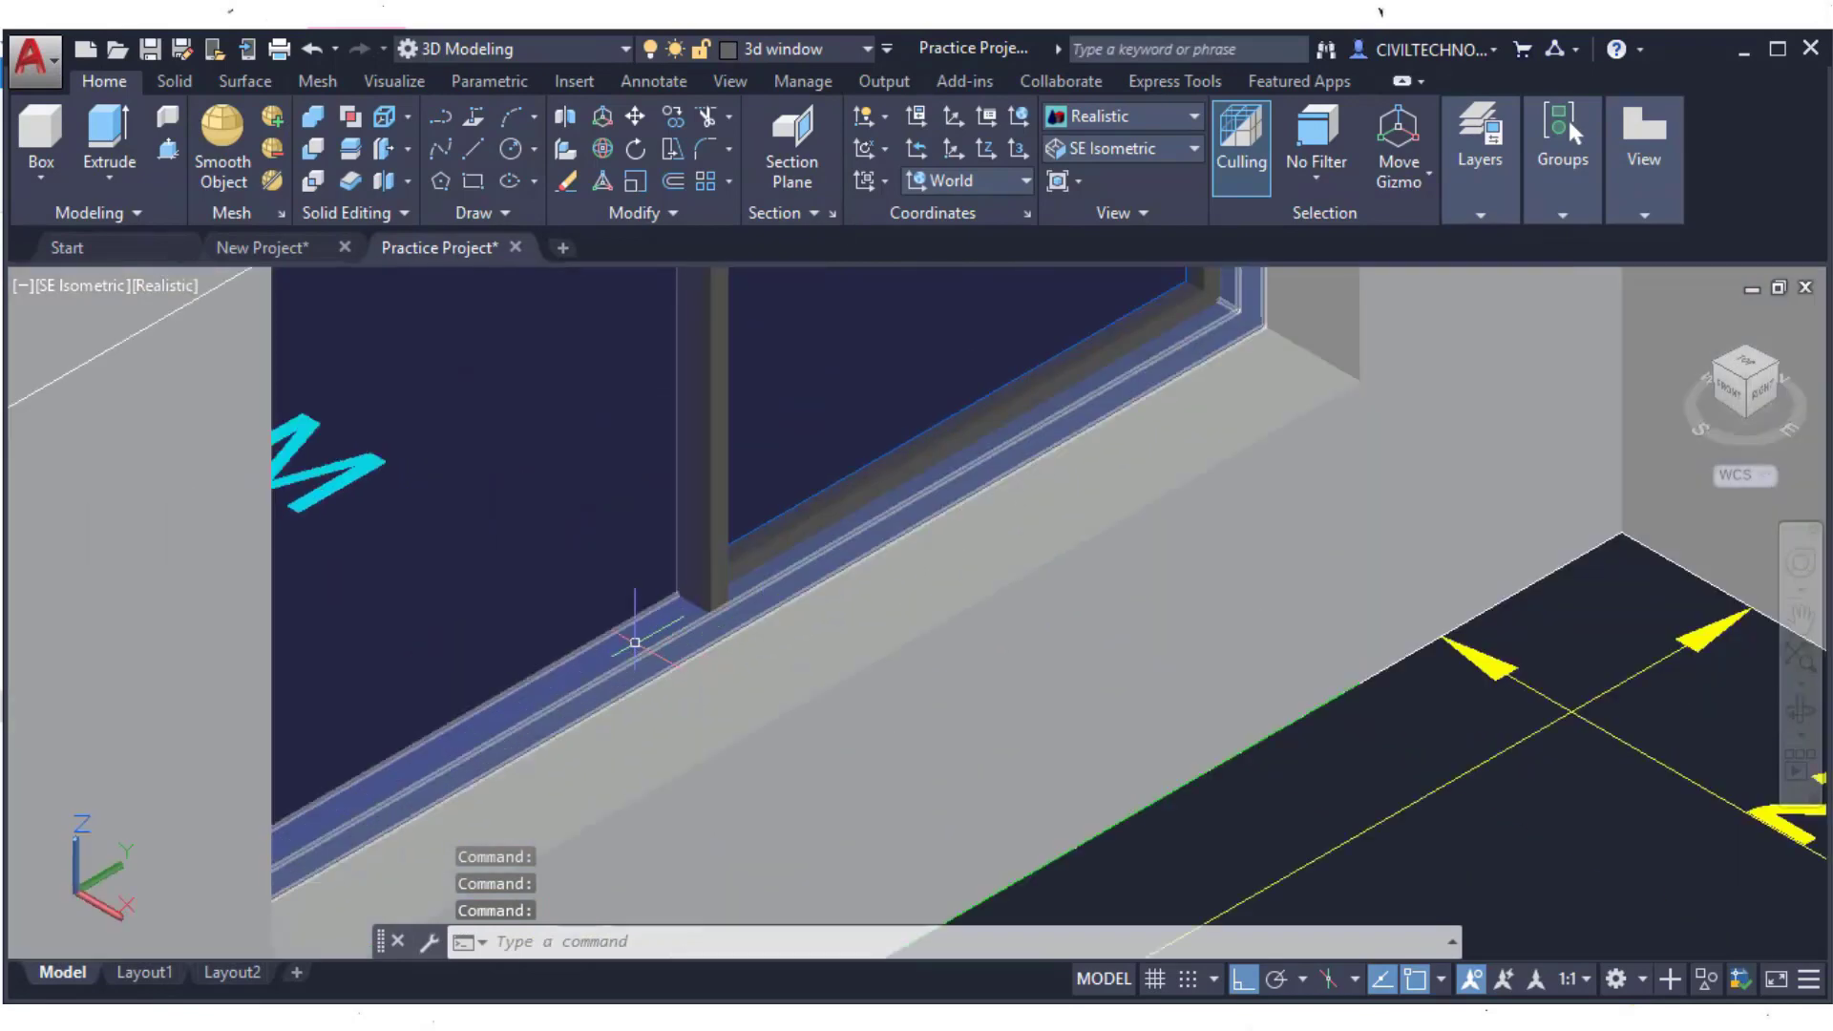
pyautogui.scroll(-3, 635, 642)
pyautogui.scroll(-2, 635, 642)
# Switch the shaded house model to the NW Isometric view
pyautogui.click(1124, 116)
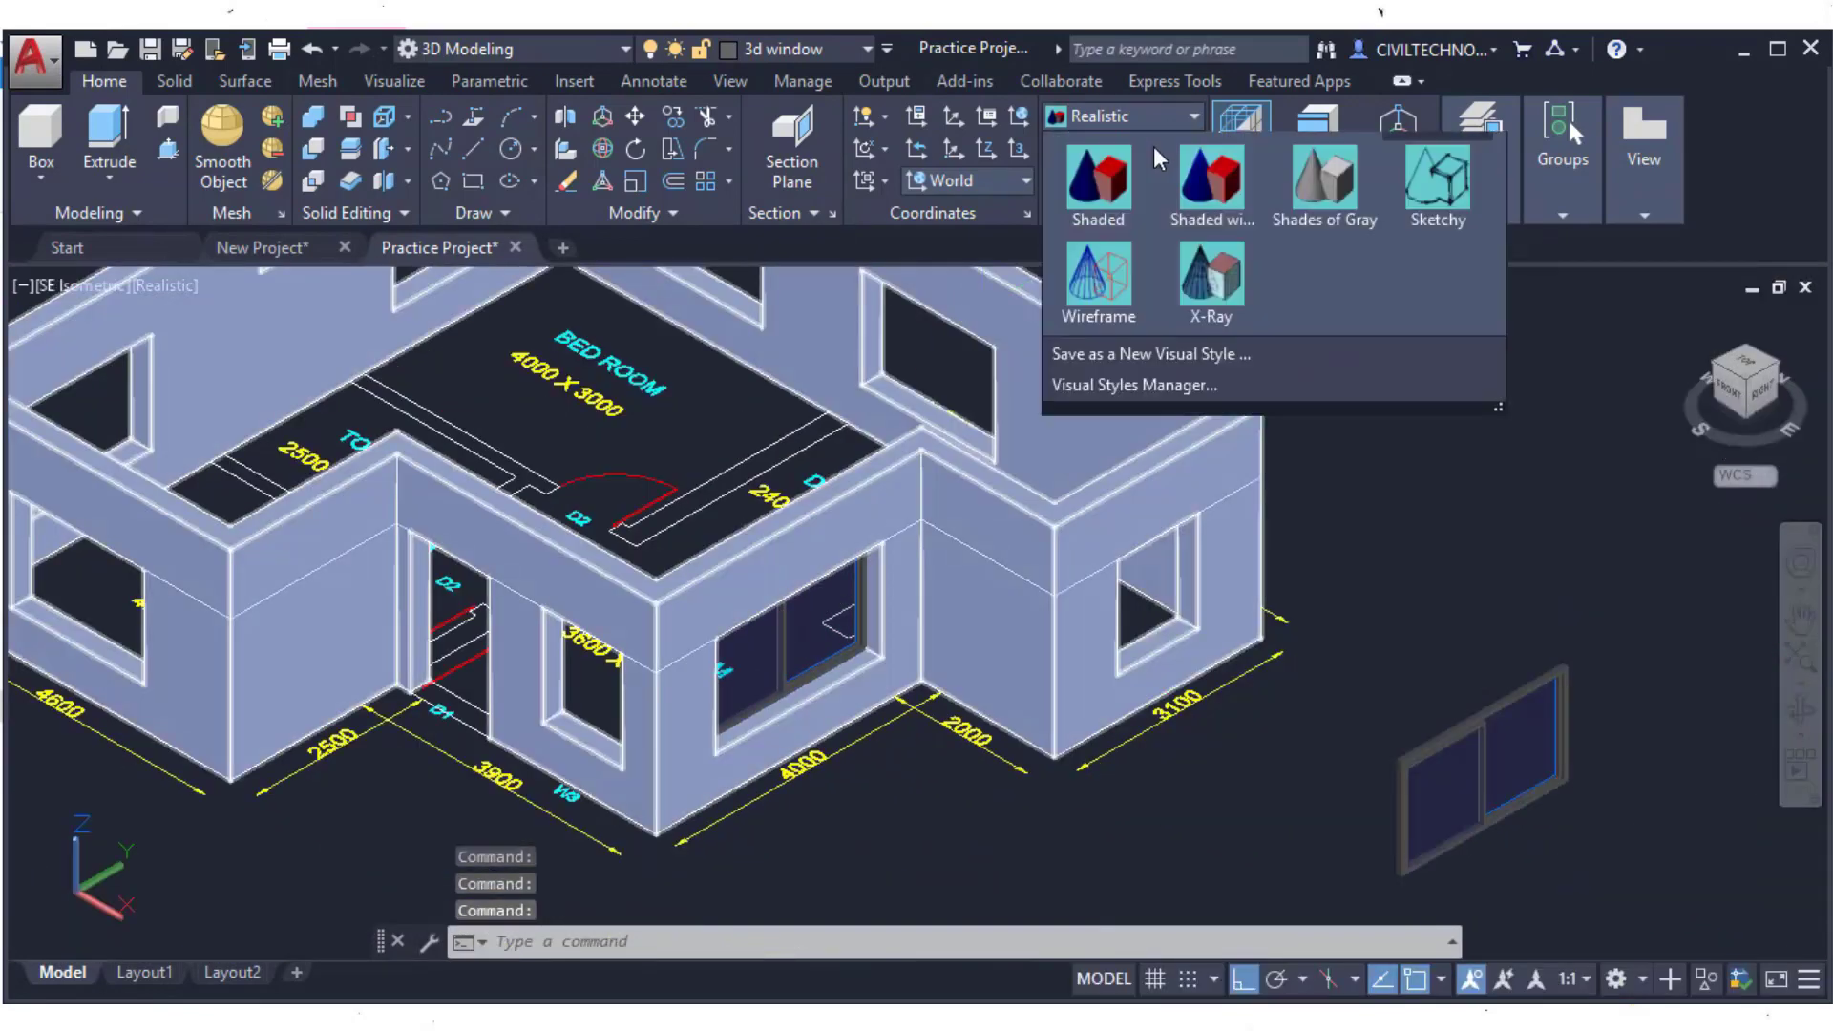
pyautogui.click(1140, 122)
pyautogui.click(1176, 154)
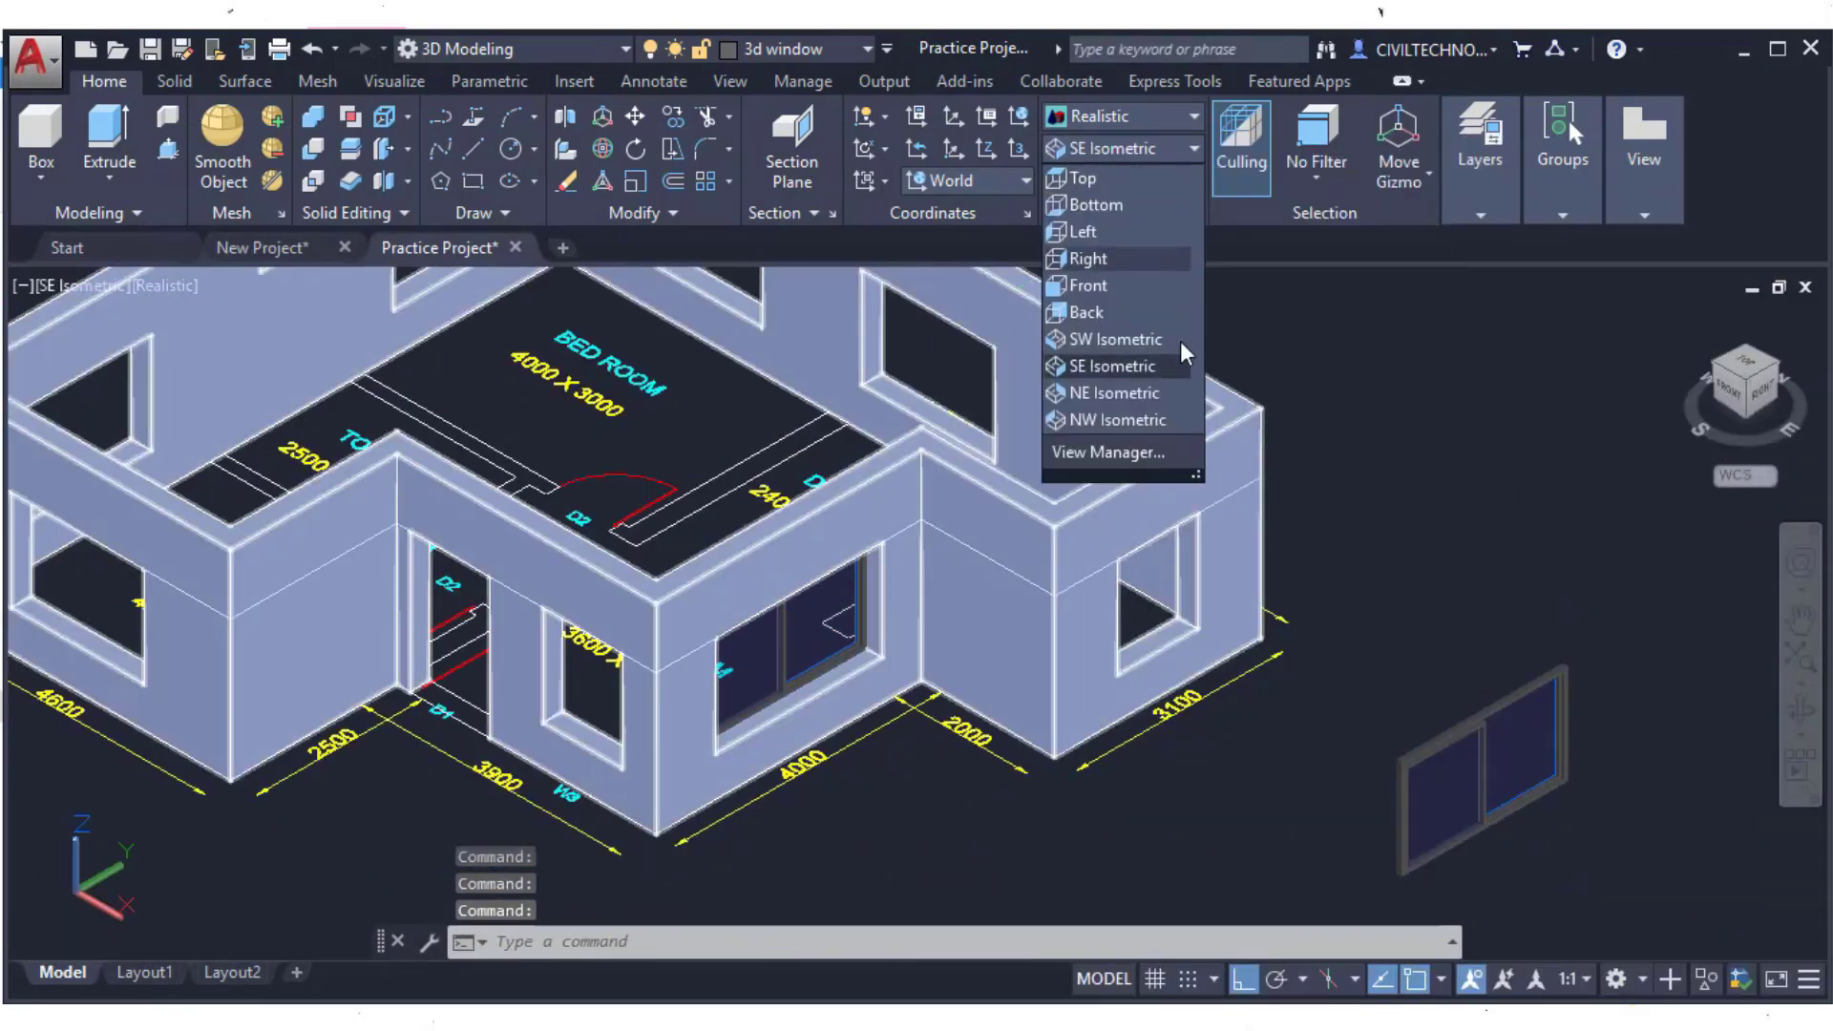
pyautogui.click(1110, 430)
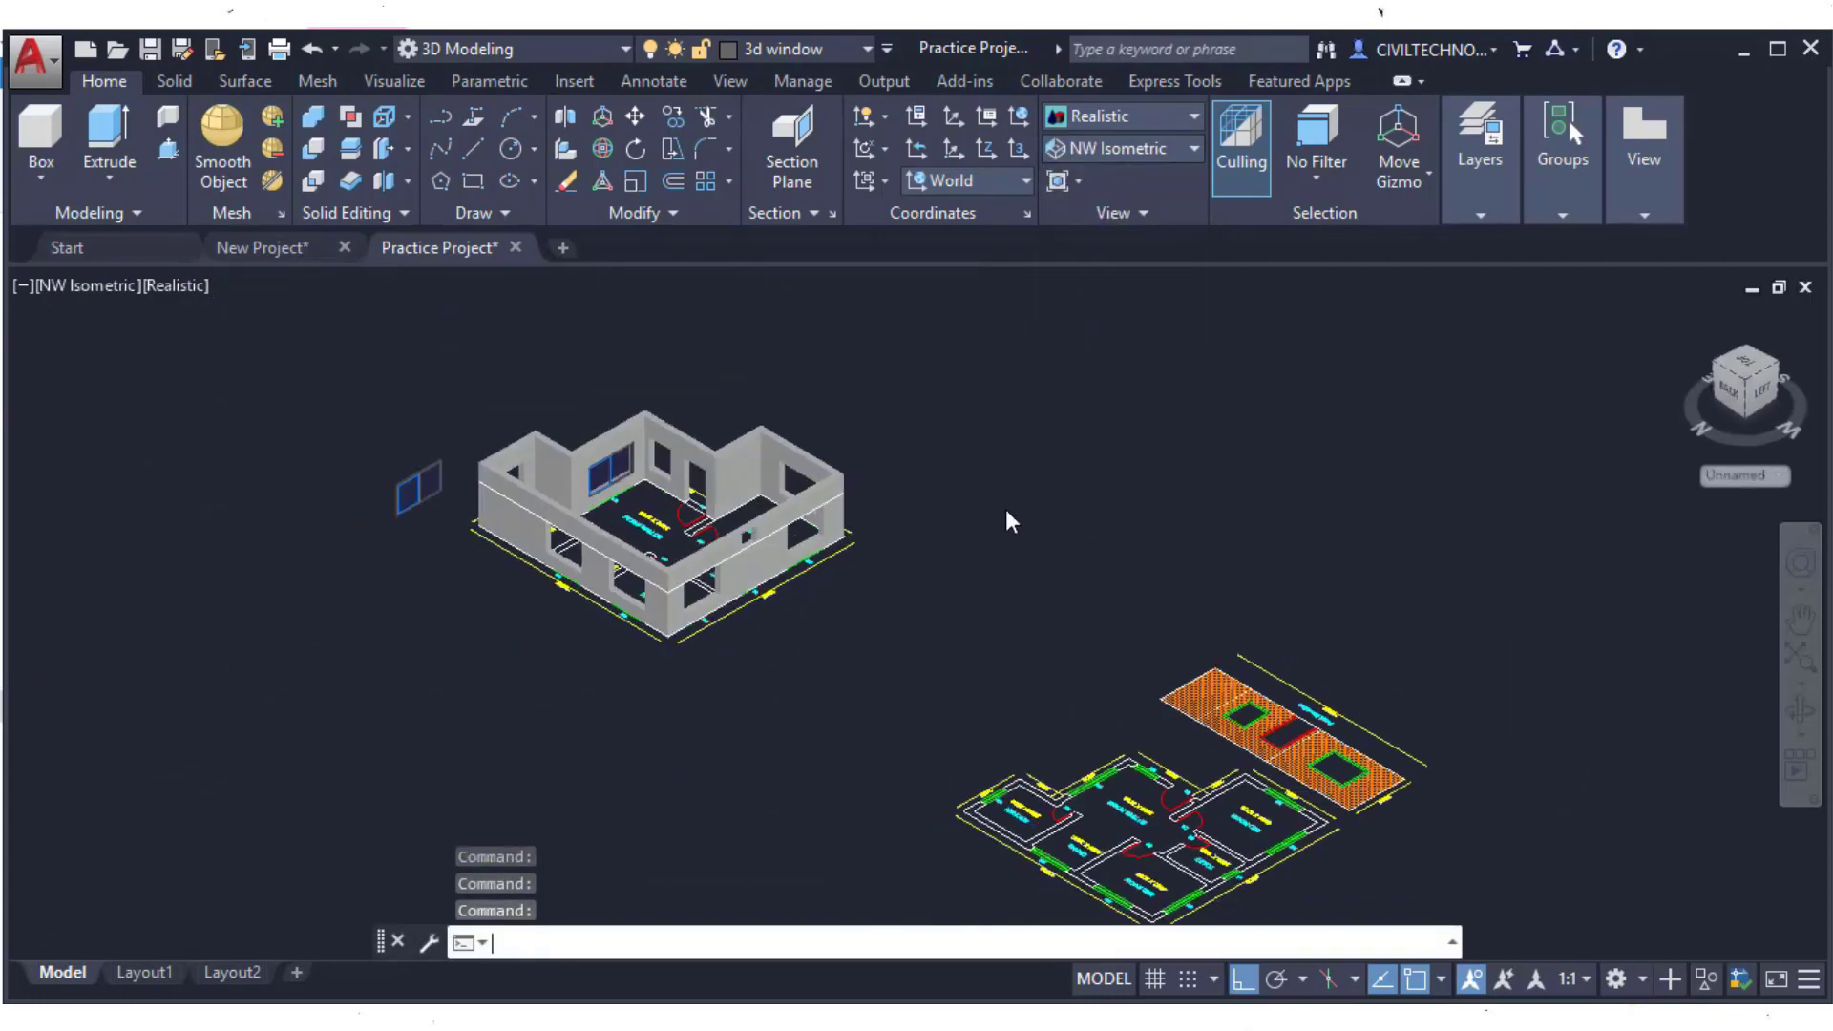
pyautogui.scroll(5, 654, 457)
pyautogui.scroll(4, 655, 455)
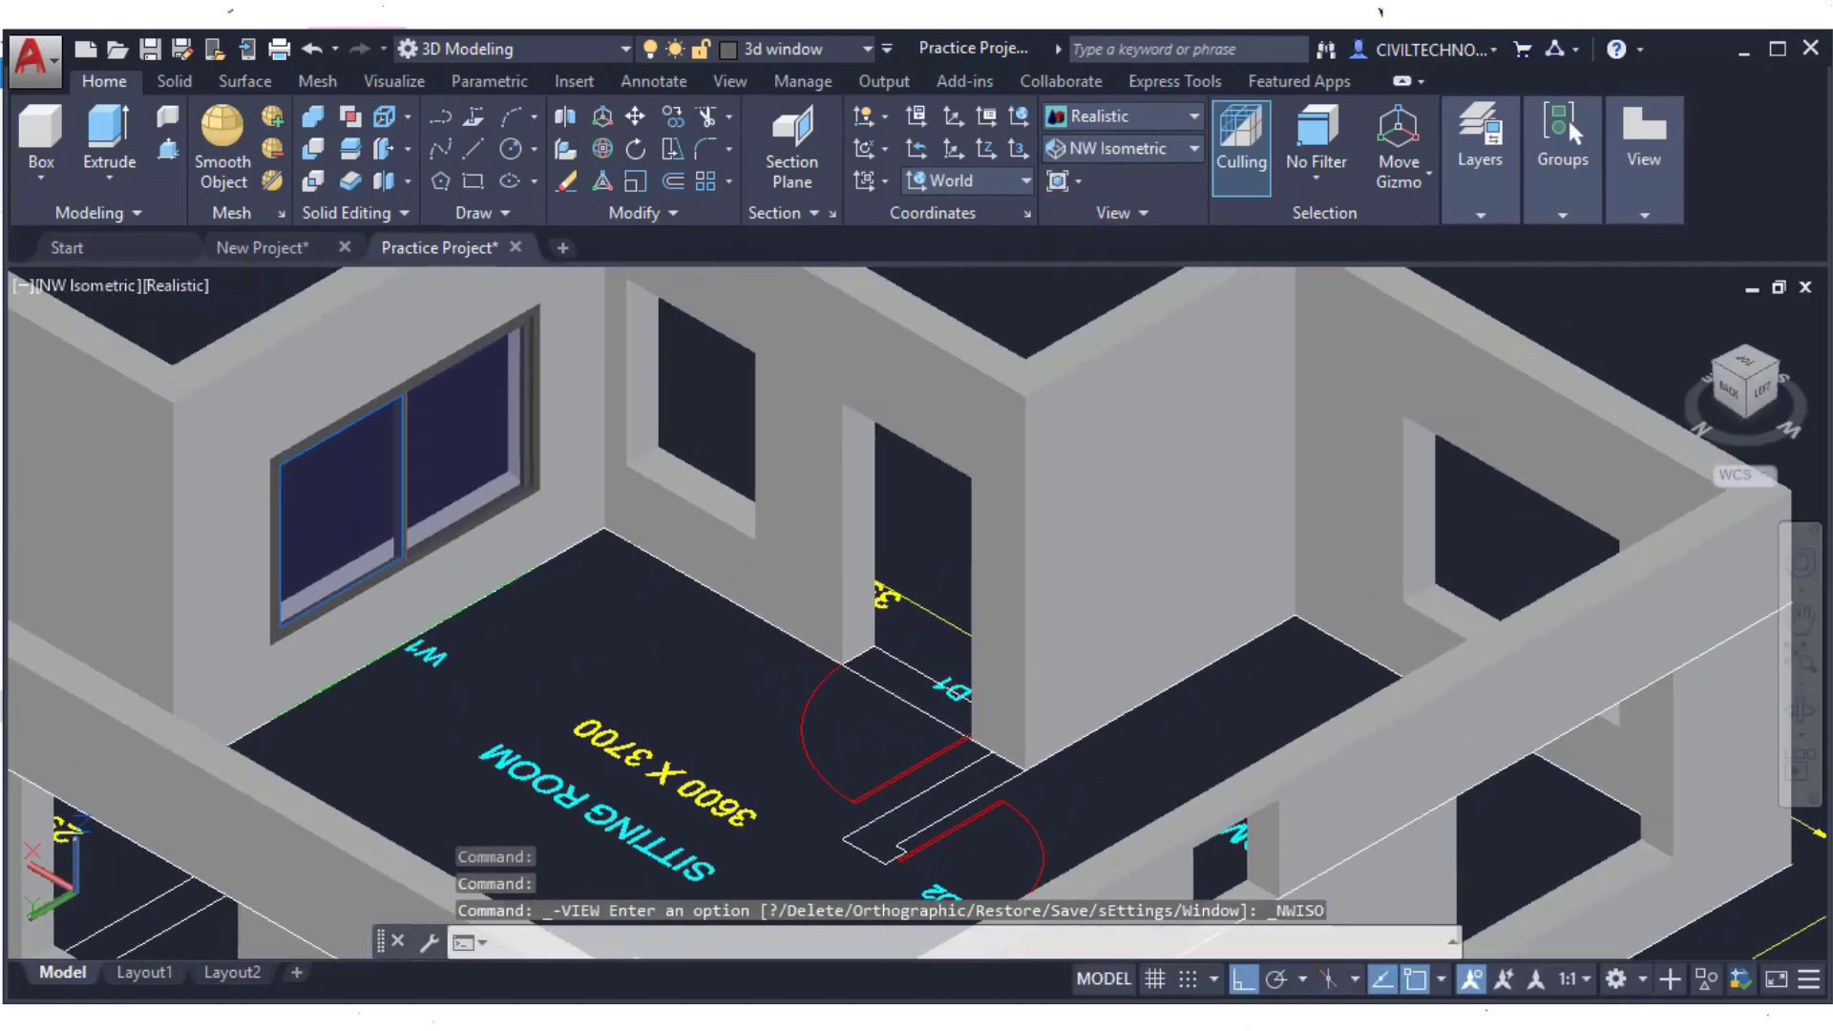